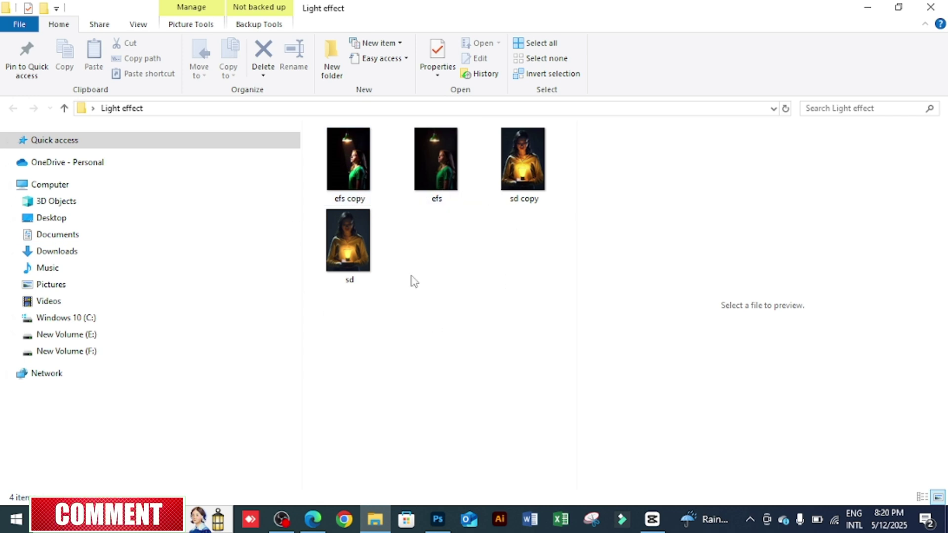
Preview efs, efs copy, sd and sd copy in the Light effect folder to compare the light effects, and close the folder window.
{"action": "left_click", "coordinate": [436, 166]}
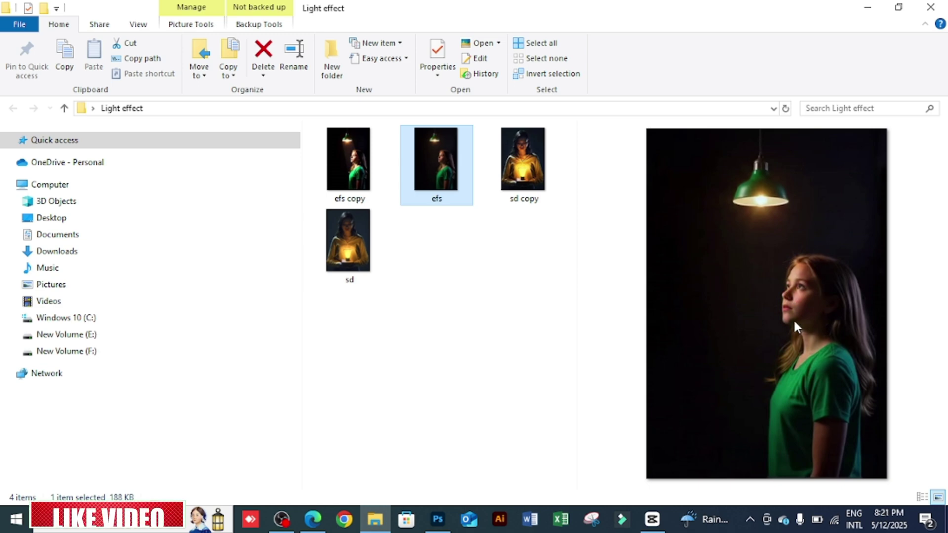
{"action": "key", "text": "Left"}
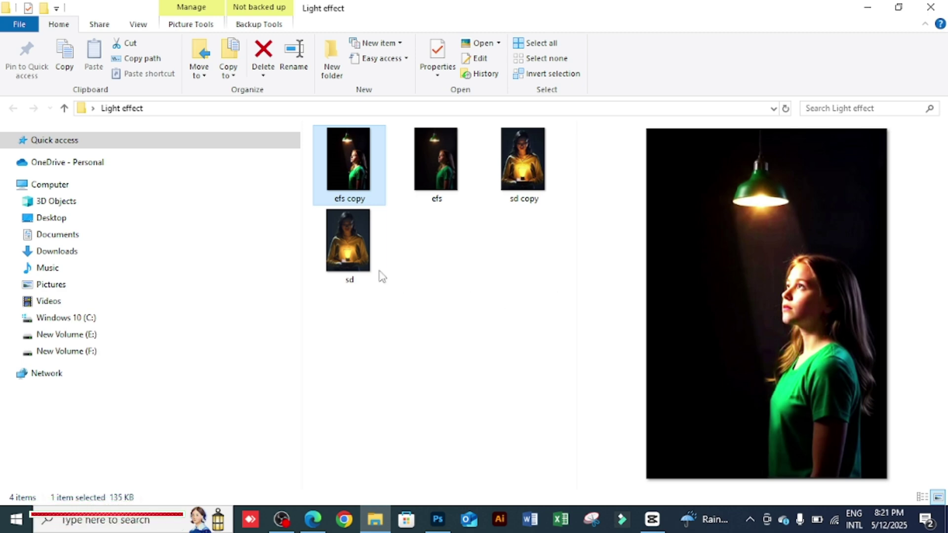
{"action": "left_click", "coordinate": [425, 154]}
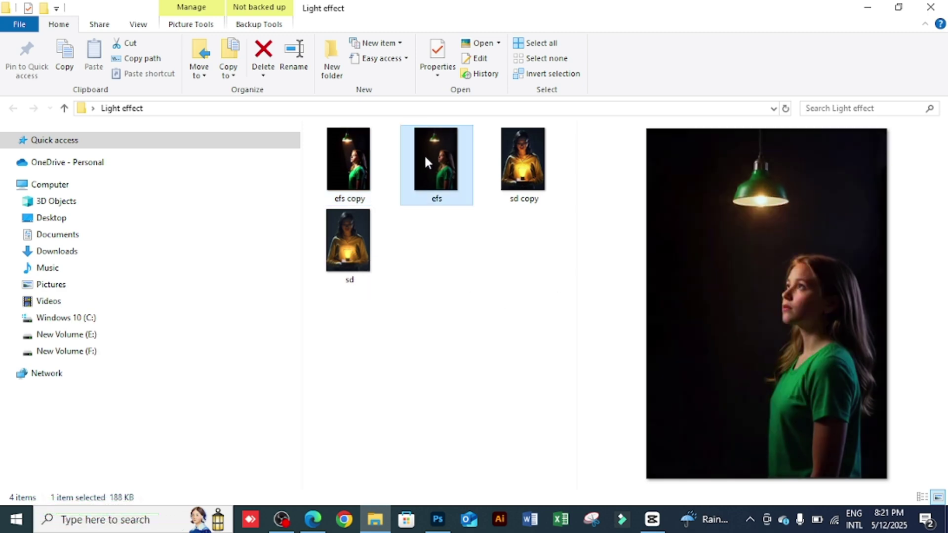
{"action": "left_click", "coordinate": [348, 166]}
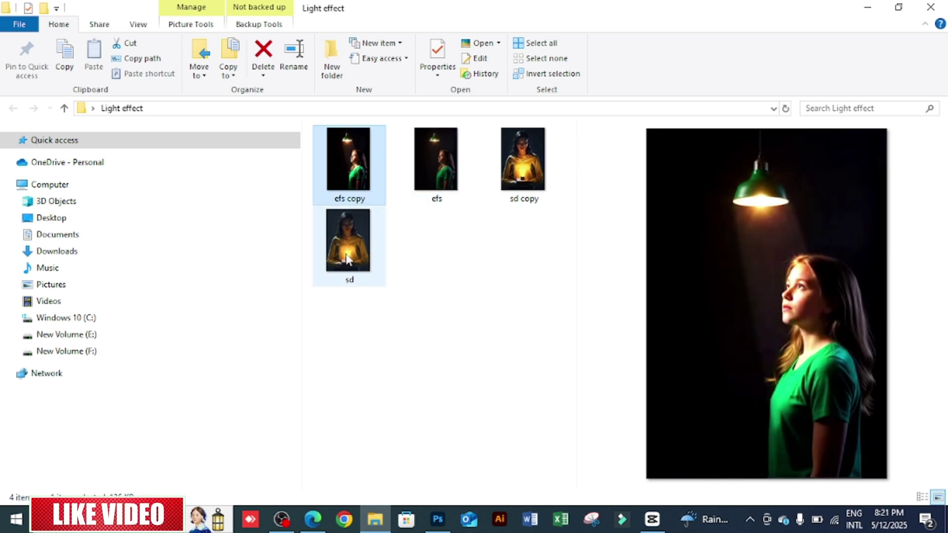
{"action": "left_click", "coordinate": [347, 259]}
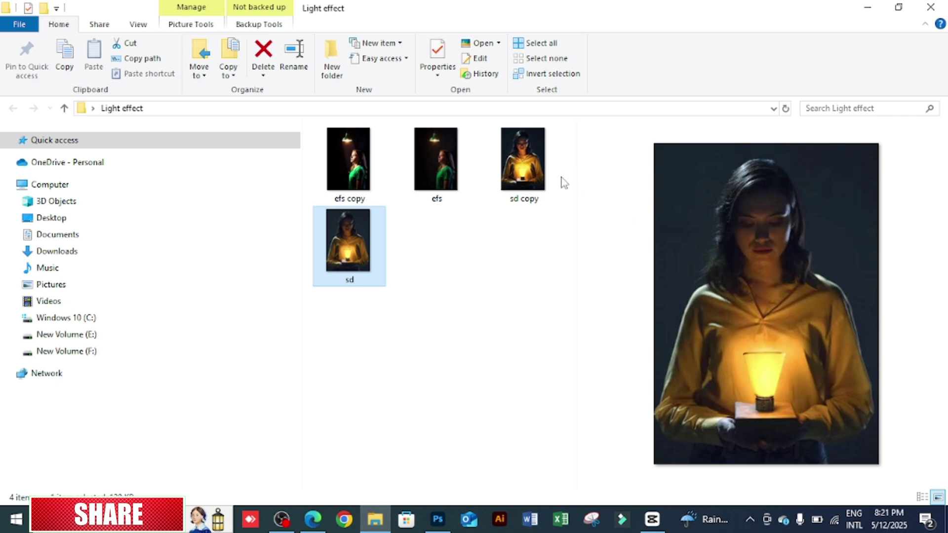
{"action": "left_click", "coordinate": [538, 160]}
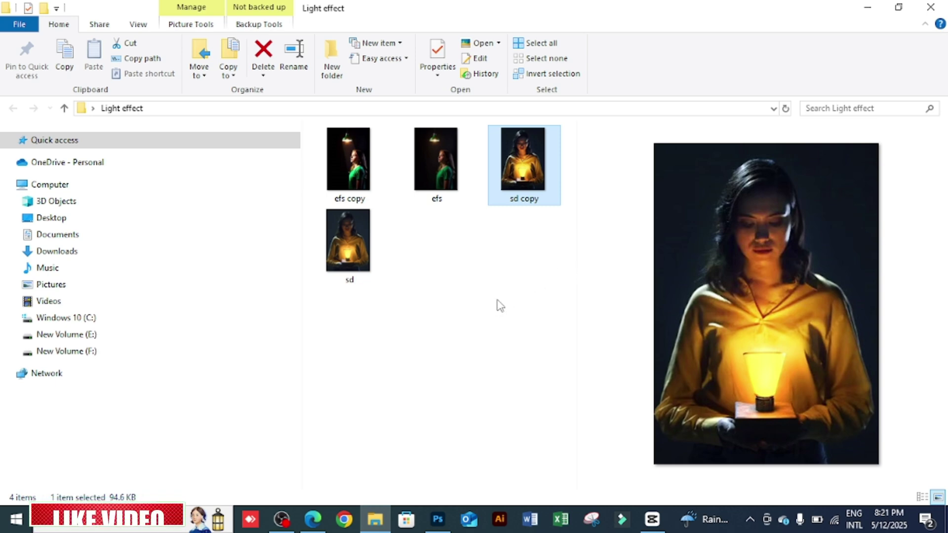
{"action": "left_click", "coordinate": [940, 6]}
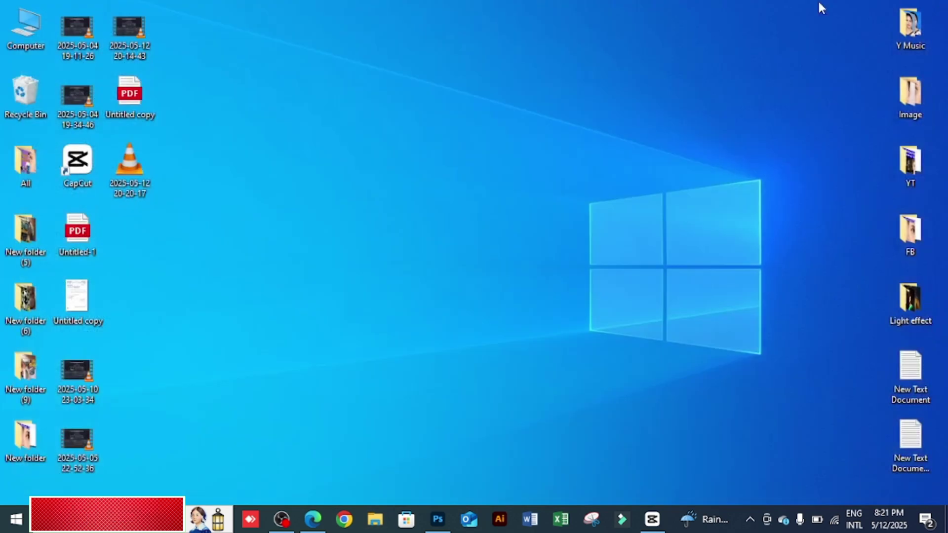
{"action": "right_click", "coordinate": [568, 6]}
{"action": "left_click", "coordinate": [595, 41]}
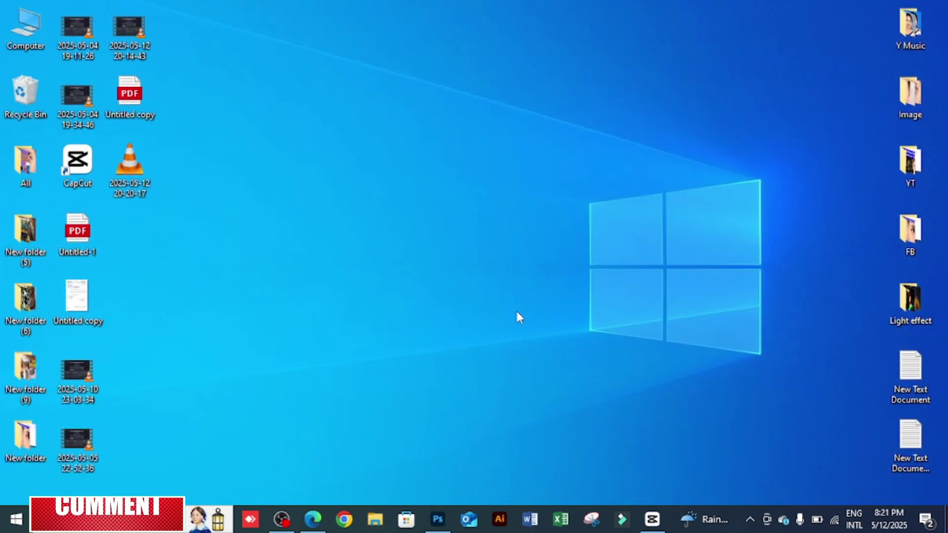
Switch to Photoshop and open the efs image from the Light effect folder.
{"action": "left_click", "coordinate": [438, 519]}
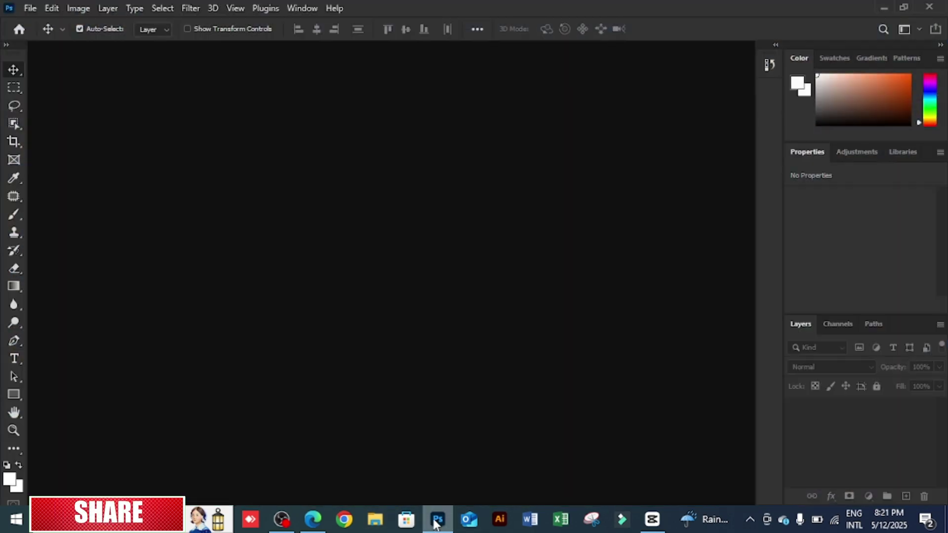
{"action": "left_click", "coordinate": [31, 9]}
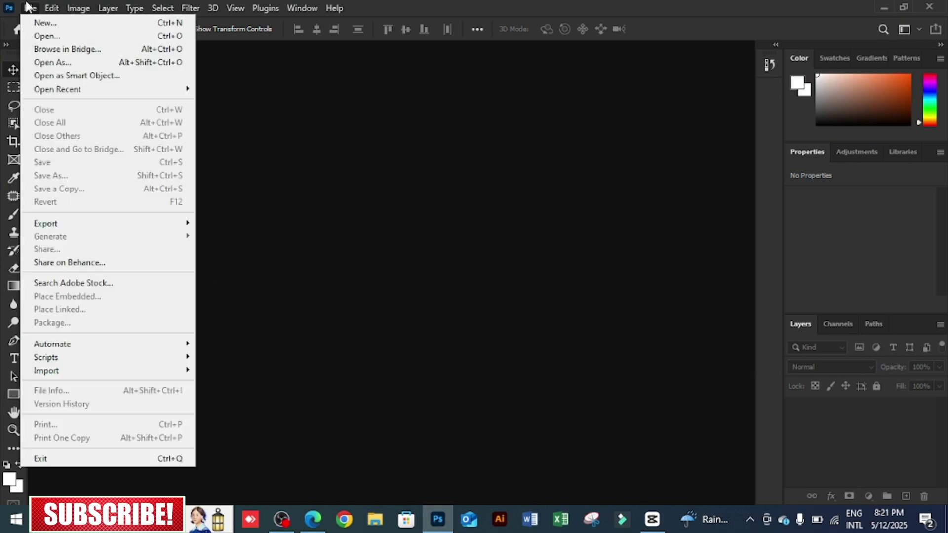
{"action": "left_click", "coordinate": [41, 37]}
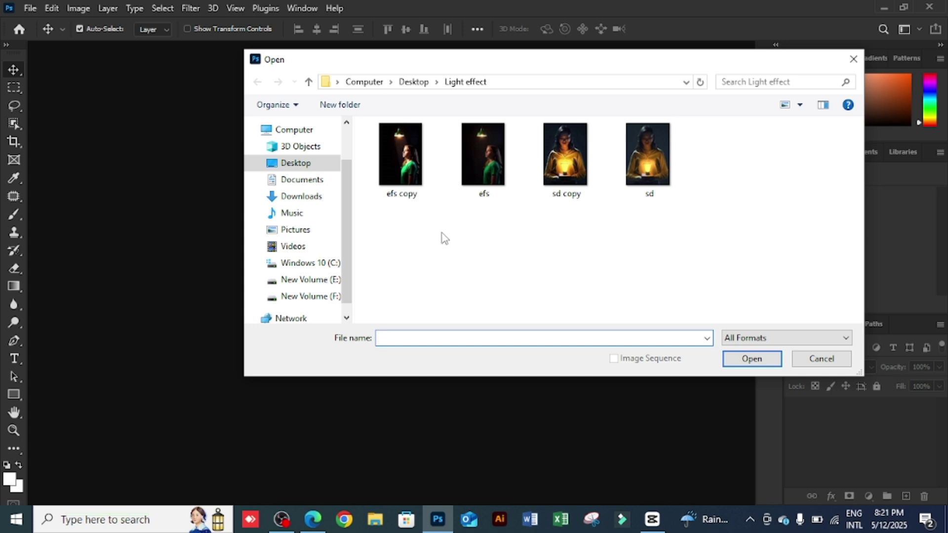
{"action": "left_click", "coordinate": [494, 147]}
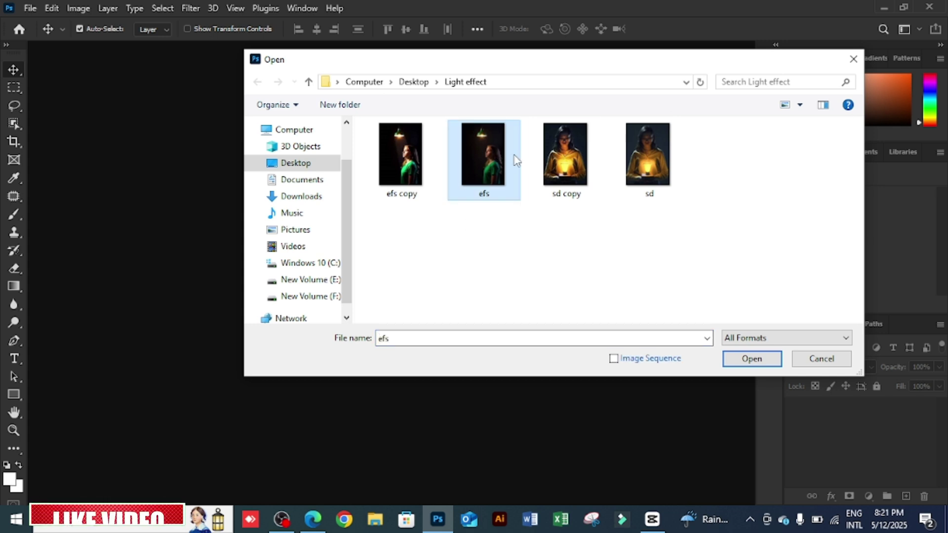
{"action": "left_click", "coordinate": [752, 359]}
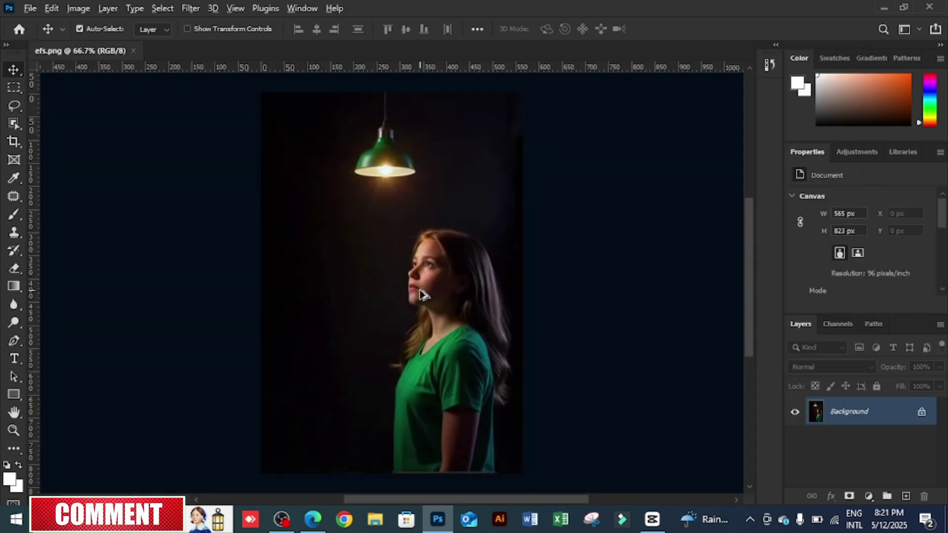
Examine the hanging lamp, its glow and the girl's face and figure in the opened image.
{"action": "scroll", "coordinate": [420, 290], "scroll_direction": "up", "scroll_amount": 6}
{"action": "scroll", "coordinate": [426, 284], "scroll_direction": "down", "scroll_amount": 4}
{"action": "scroll", "coordinate": [389, 217], "scroll_direction": "up", "scroll_amount": 4}
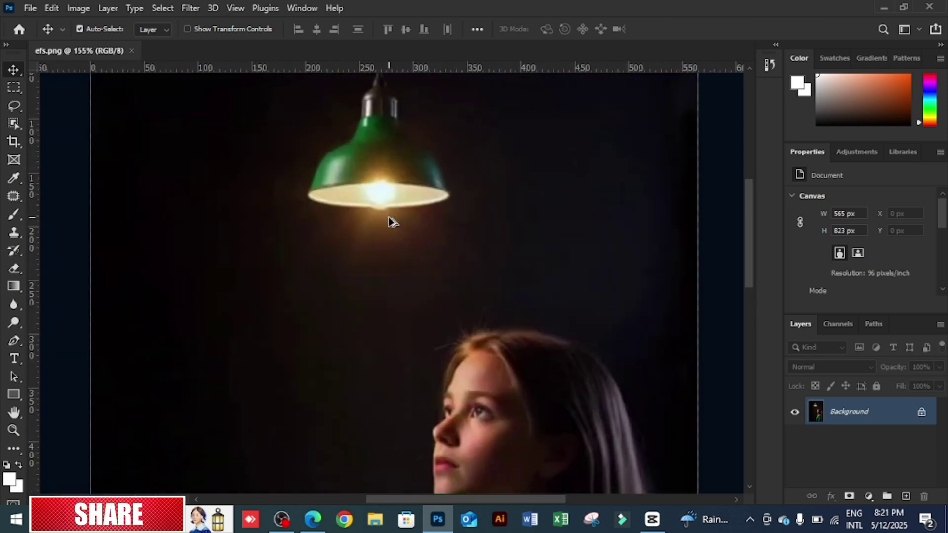
{"action": "scroll", "coordinate": [416, 223], "scroll_direction": "down", "scroll_amount": 4}
{"action": "scroll", "coordinate": [415, 223], "scroll_direction": "up", "scroll_amount": 3}
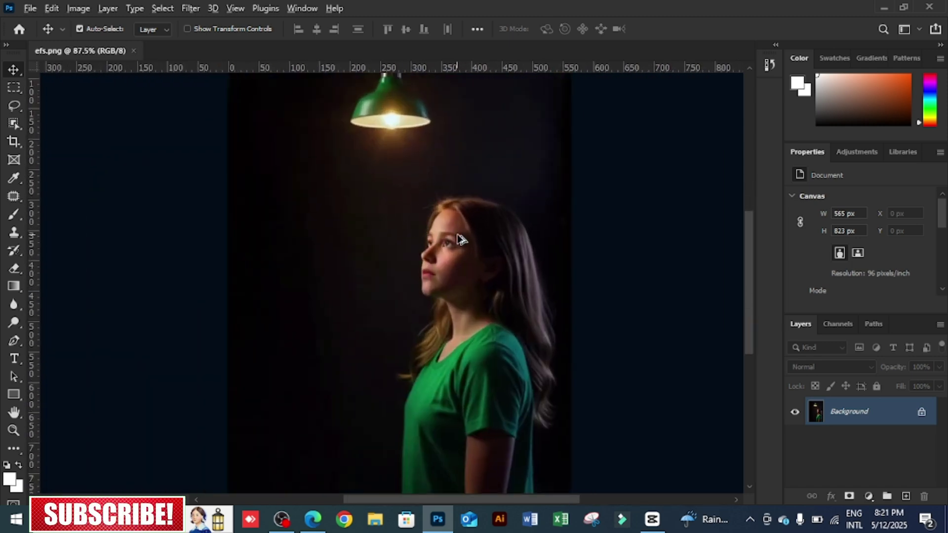
{"action": "scroll", "coordinate": [459, 240], "scroll_direction": "down", "scroll_amount": 2}
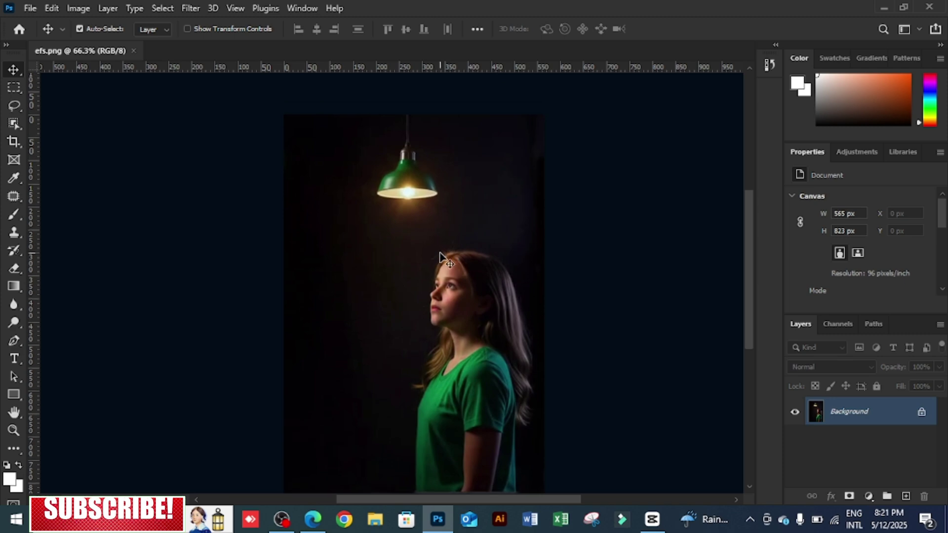
{"action": "scroll", "coordinate": [447, 284], "scroll_direction": "up", "scroll_amount": 1}
{"action": "scroll", "coordinate": [451, 227], "scroll_direction": "down", "scroll_amount": 2}
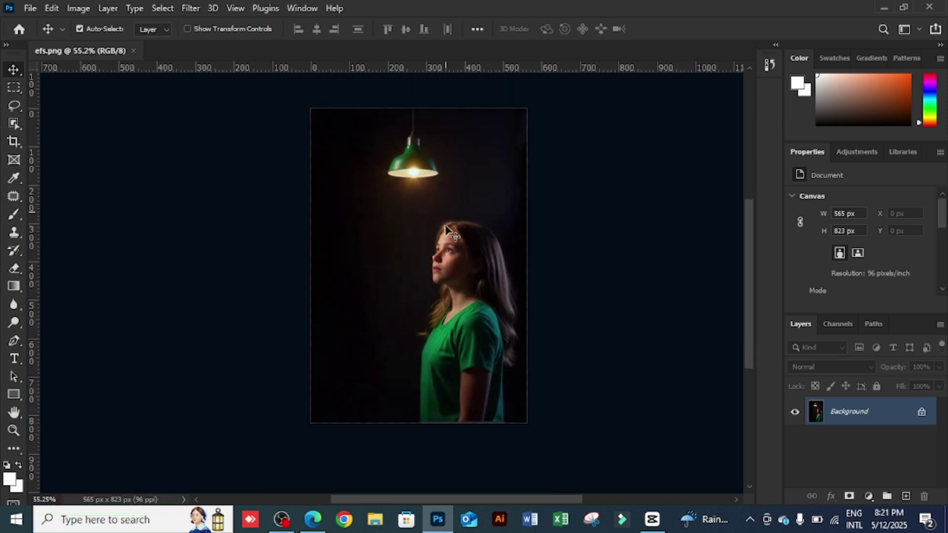
{"action": "scroll", "coordinate": [447, 255], "scroll_direction": "up", "scroll_amount": 1}
{"action": "scroll", "coordinate": [446, 259], "scroll_direction": "down", "scroll_amount": 1}
{"action": "scroll", "coordinate": [464, 262], "scroll_direction": "up", "scroll_amount": 1}
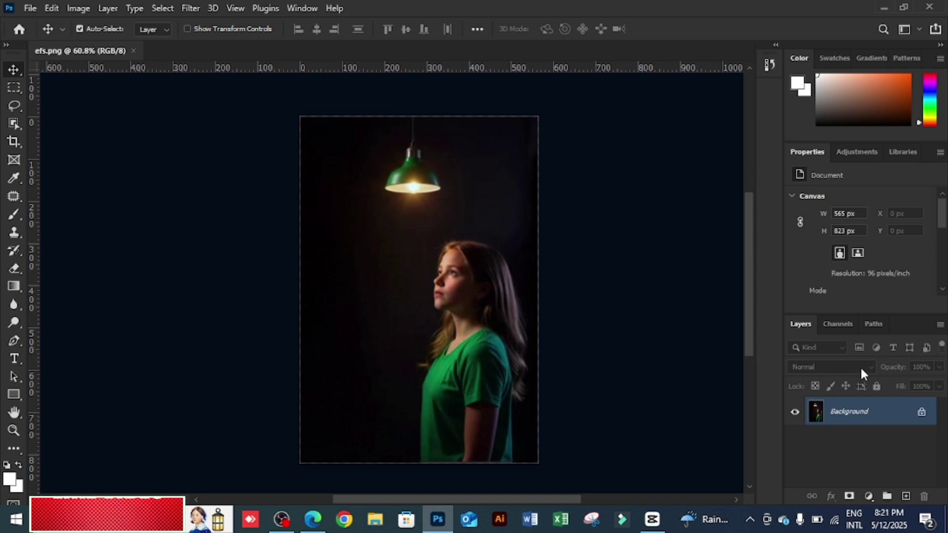
Unlock the background layer and make a Pen tool selection of the light beam, from the lamp's curved rim down across the green shirt.
{"action": "left_click", "coordinate": [921, 413]}
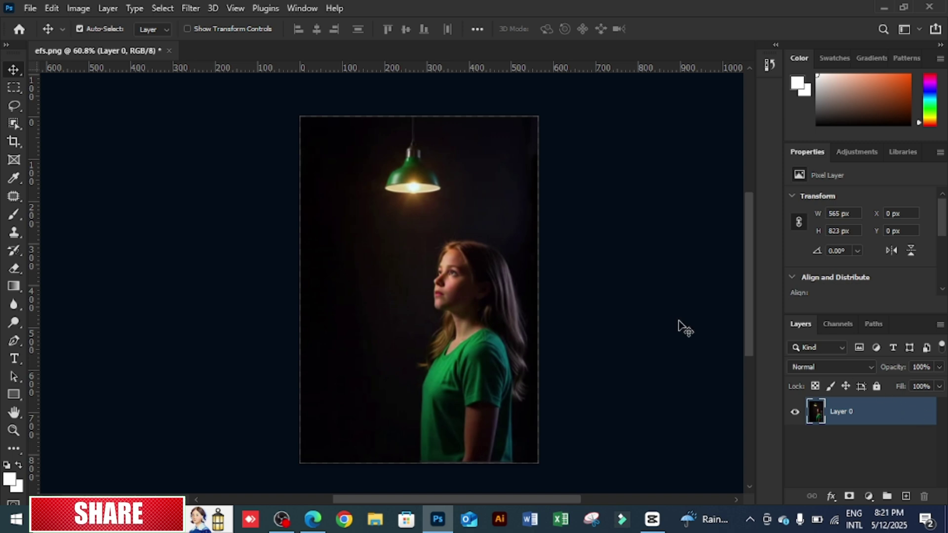
{"action": "left_click", "coordinate": [15, 340]}
{"action": "scroll", "coordinate": [423, 229], "scroll_direction": "up", "scroll_amount": 1}
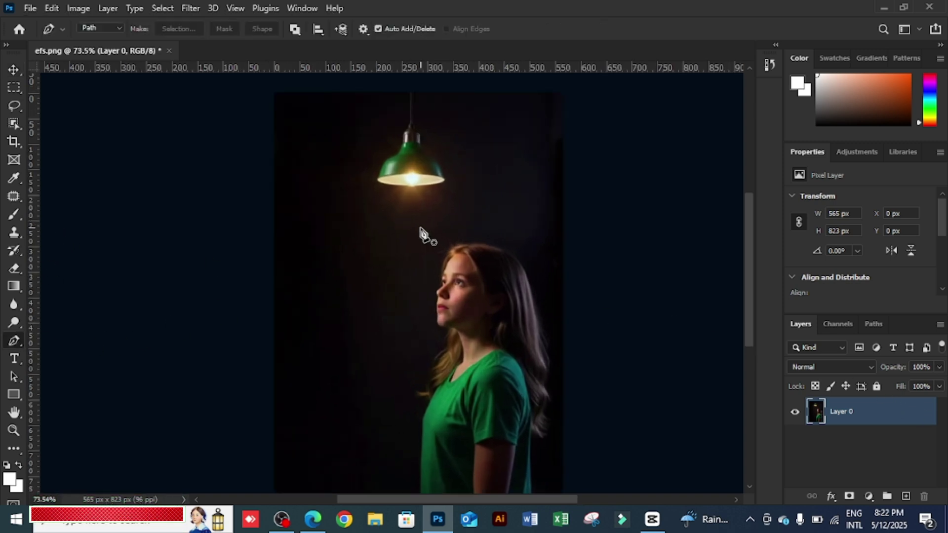
{"action": "scroll", "coordinate": [392, 239], "scroll_direction": "down", "scroll_amount": 1}
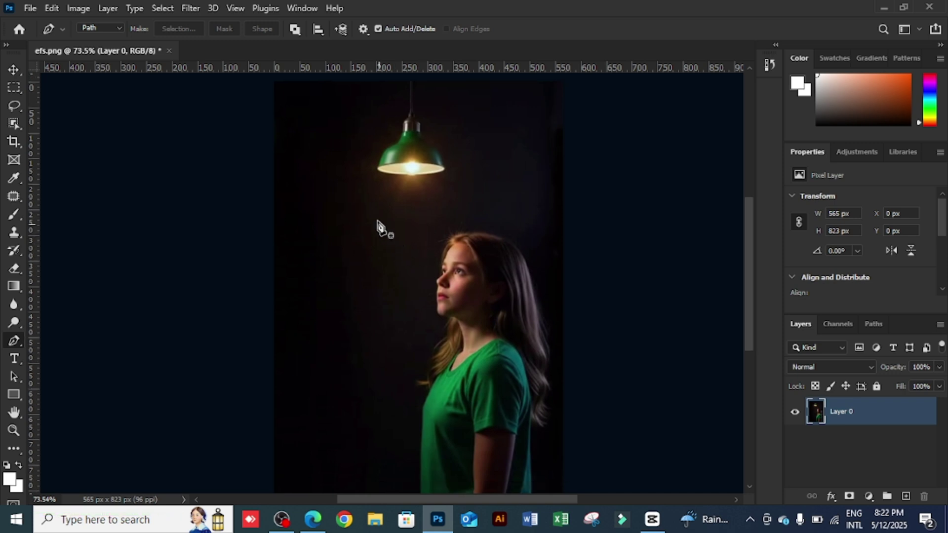
{"action": "left_click", "coordinate": [378, 170]}
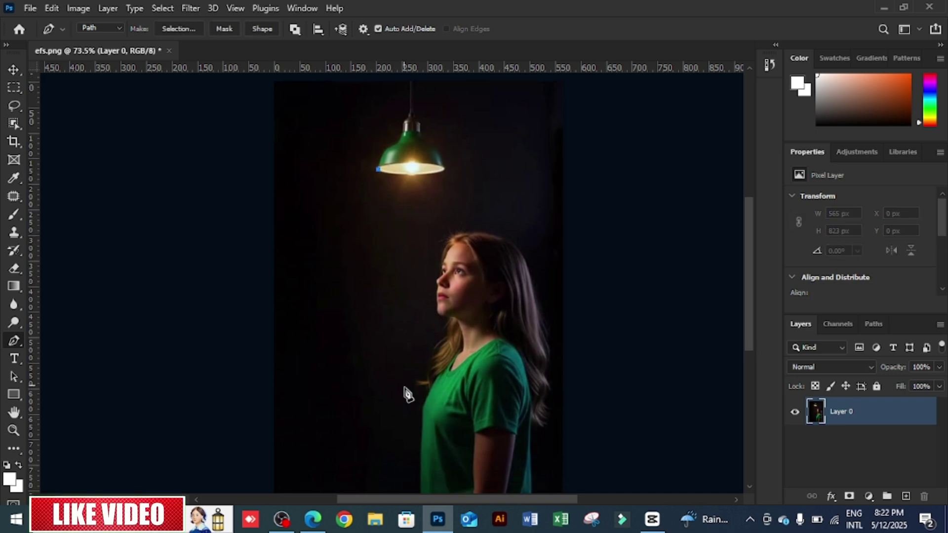
{"action": "left_click", "coordinate": [423, 434]}
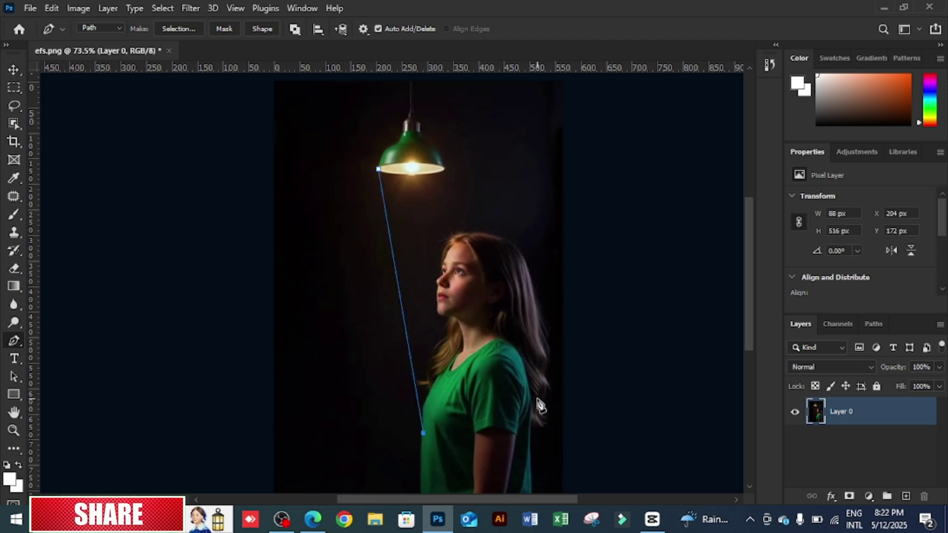
{"action": "left_click", "coordinate": [526, 366]}
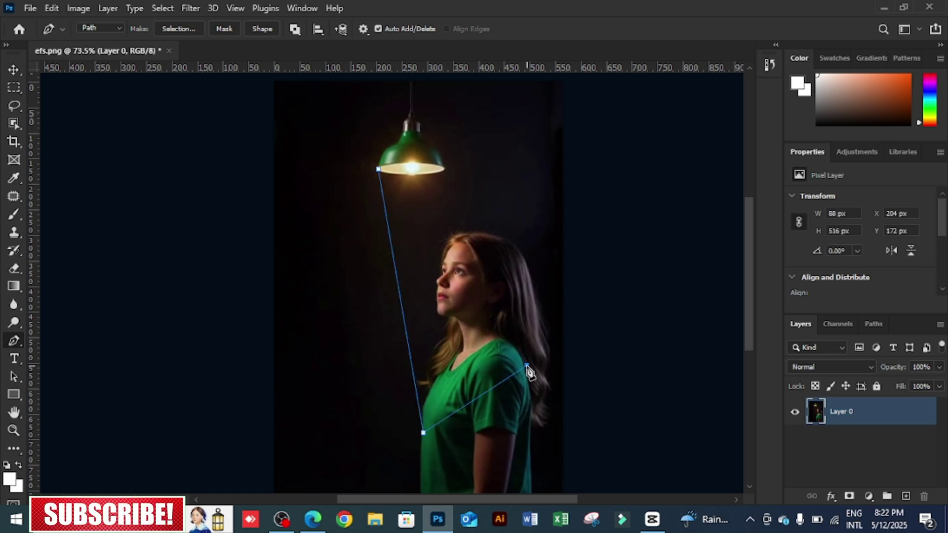
{"action": "left_click", "coordinate": [445, 170]}
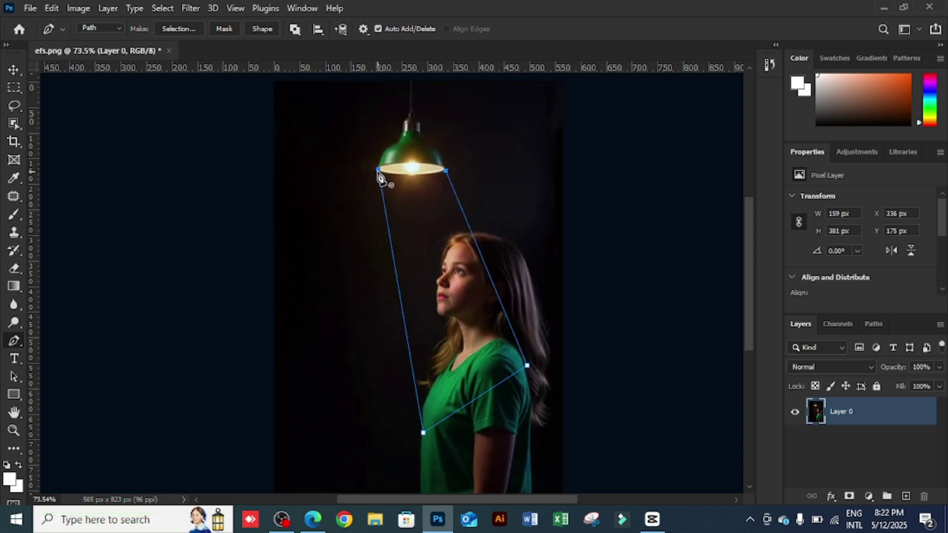
{"action": "left_click_drag", "start_coordinate": [352, 194], "coordinate": [337, 190]}
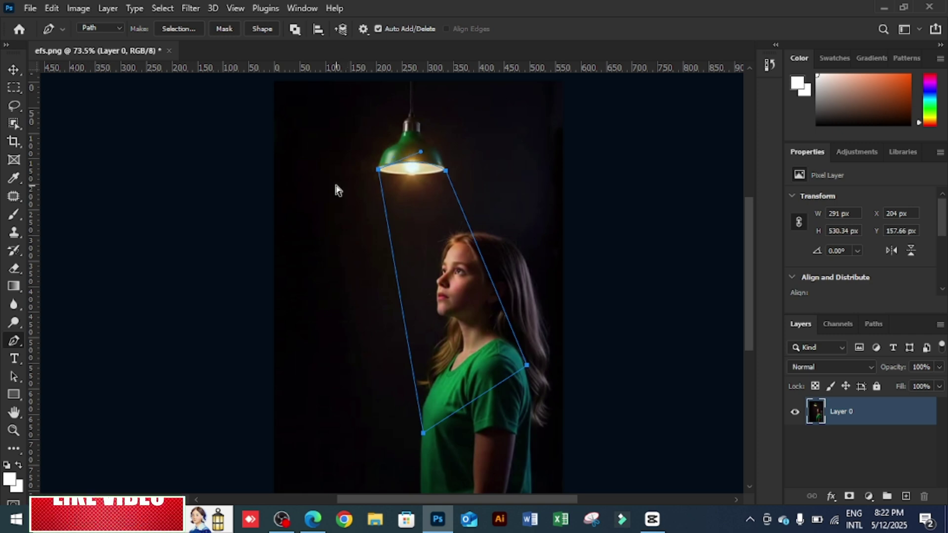
{"action": "key", "text": "ctrl+Return"}
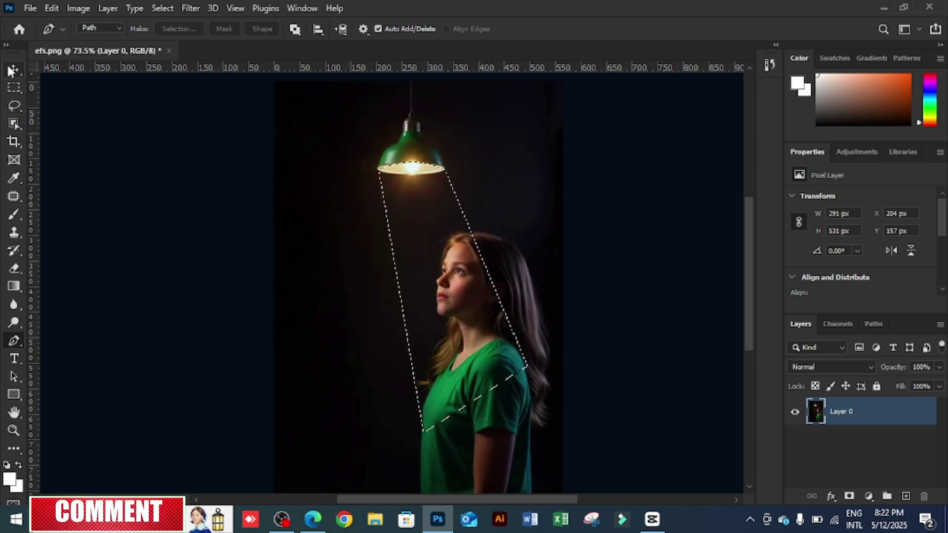
{"action": "key", "text": "v"}
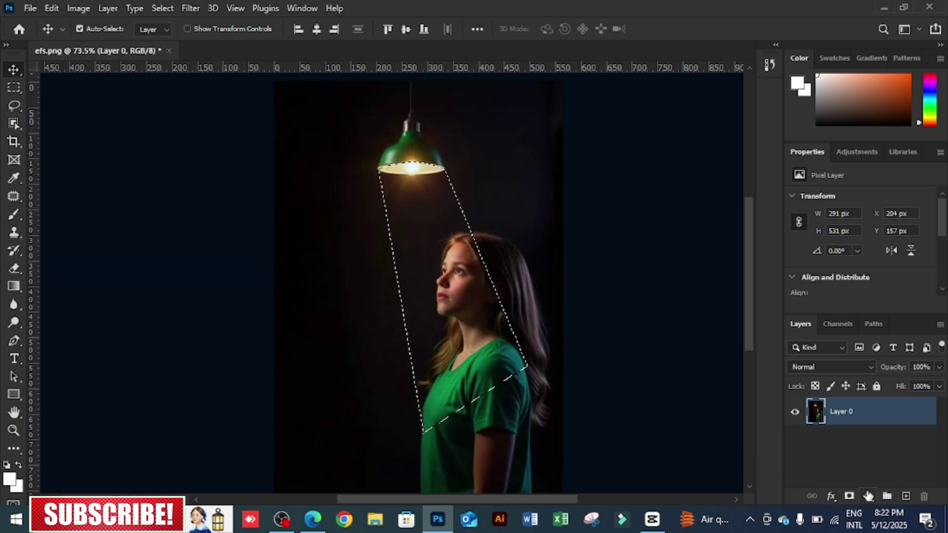
Add a Brightness/Contrast adjustment layer for the selected beam area and set its brightness to 111.
{"action": "left_click", "coordinate": [867, 496]}
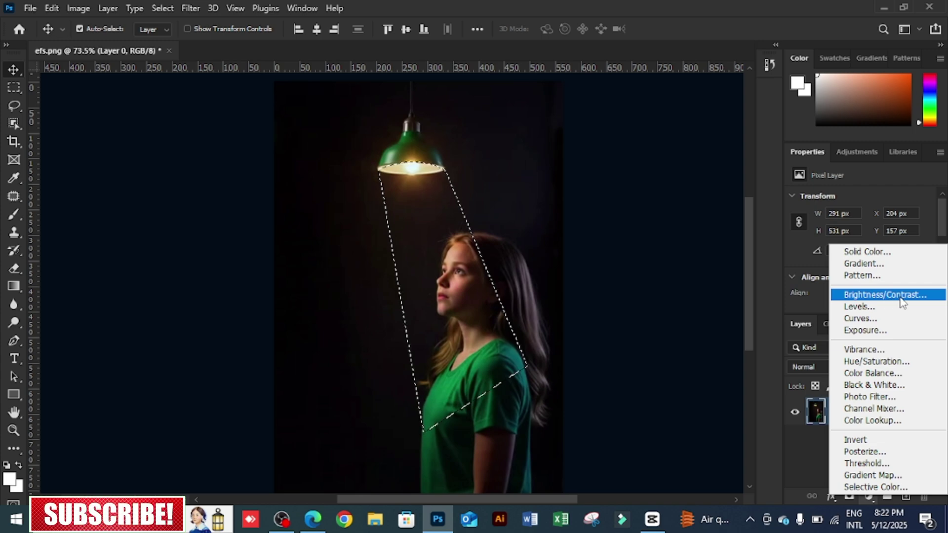
{"action": "left_click", "coordinate": [886, 294]}
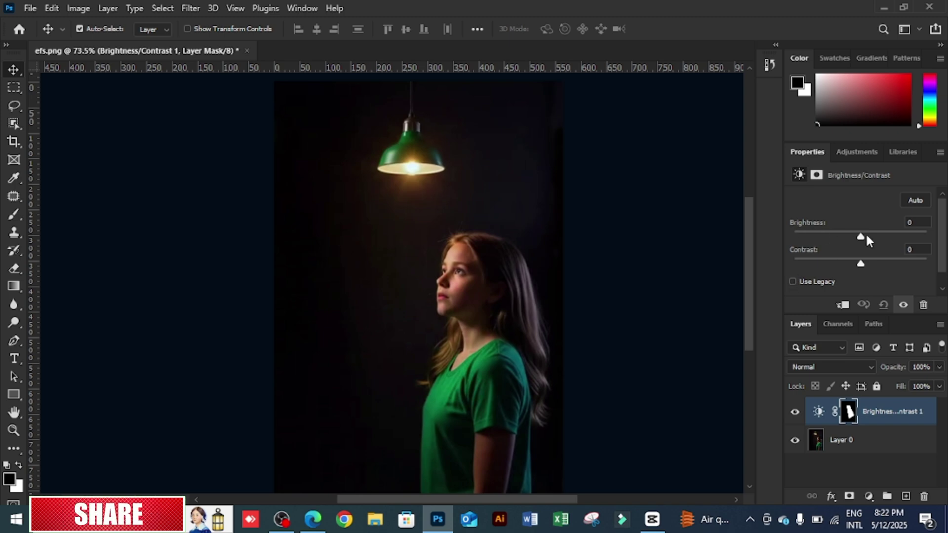
{"action": "left_click_drag", "start_coordinate": [867, 236], "coordinate": [910, 235]}
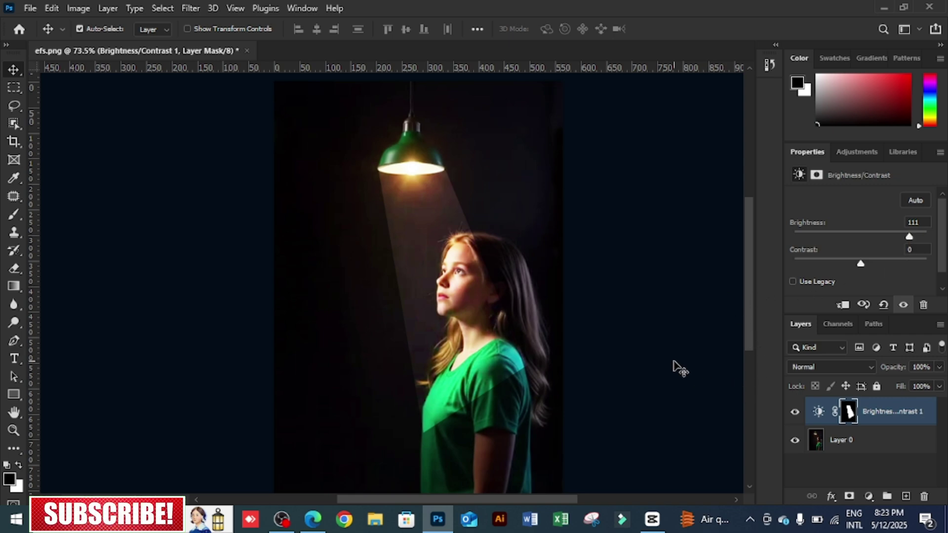
Feather the Brightness/Contrast layer's mask by 5.7 px to soften the beam's edges.
{"action": "left_click", "coordinate": [618, 305]}
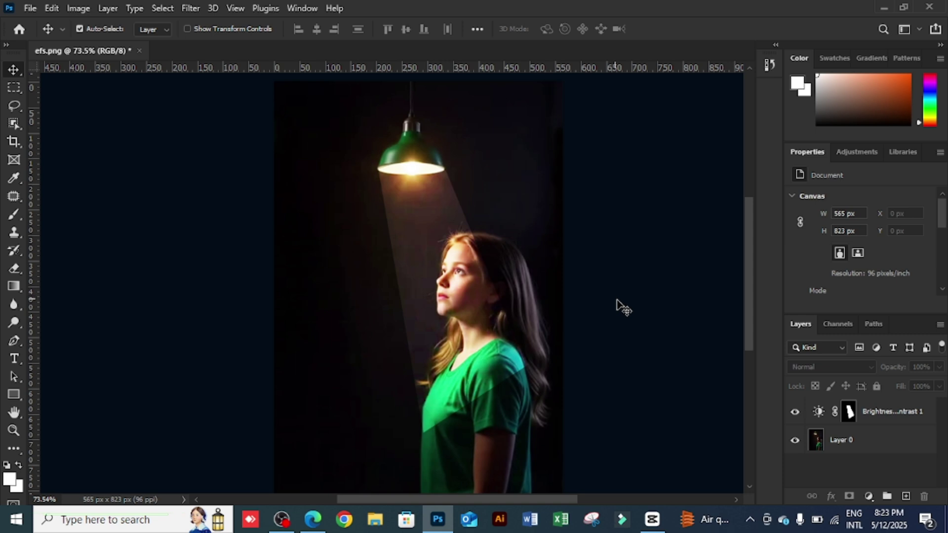
{"action": "left_click", "coordinate": [849, 413]}
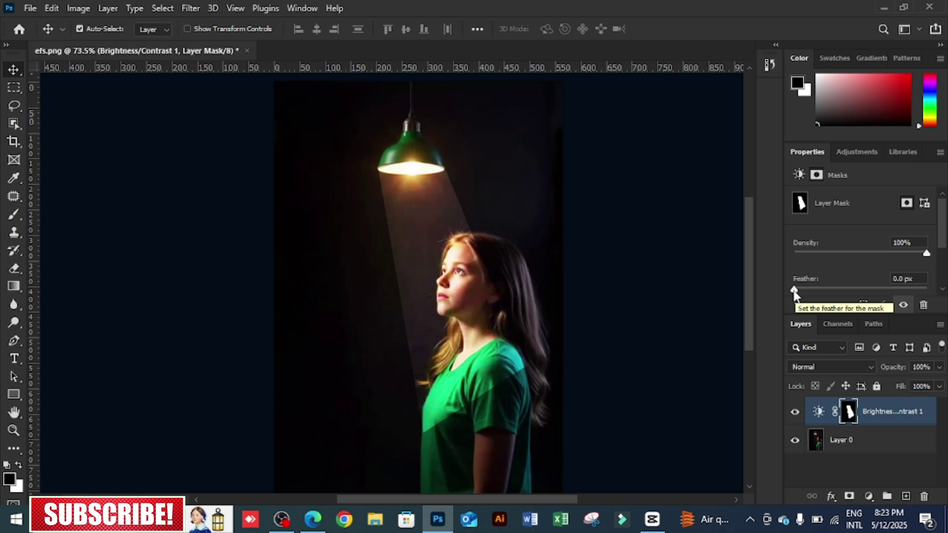
{"action": "left_click_drag", "start_coordinate": [794, 291], "coordinate": [832, 291]}
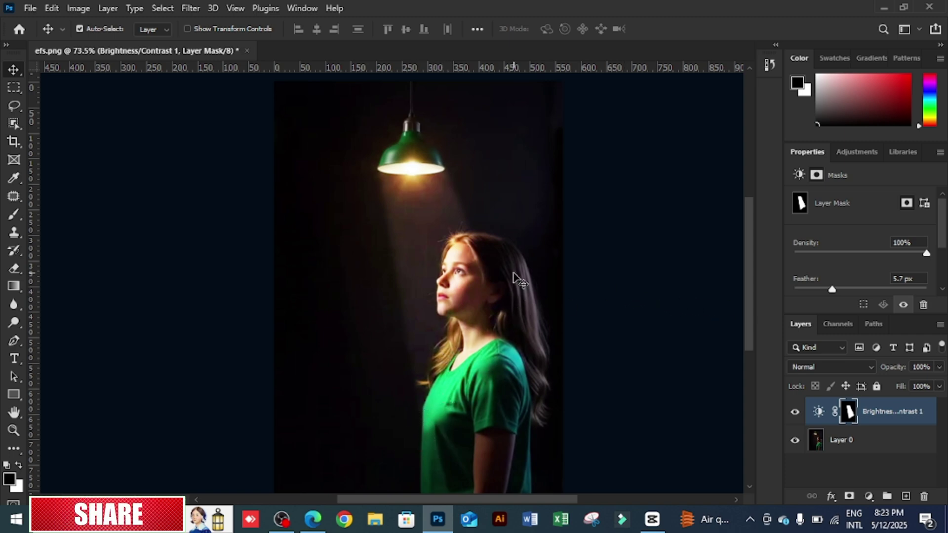
Refine the light beam's edge over the girl by painting black on the Brightness/Contrast mask with the size 40 Brush.
{"action": "left_click", "coordinate": [15, 215]}
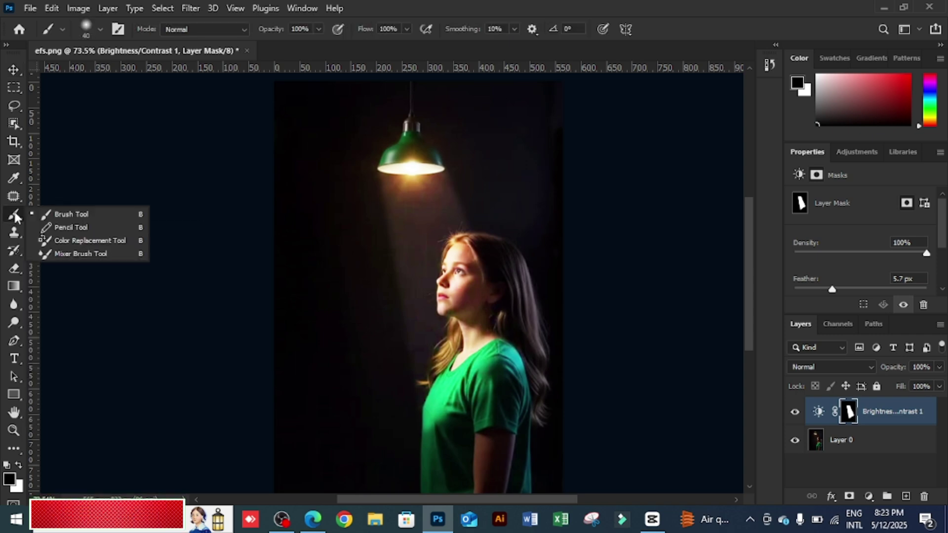
{"action": "left_click", "coordinate": [83, 214]}
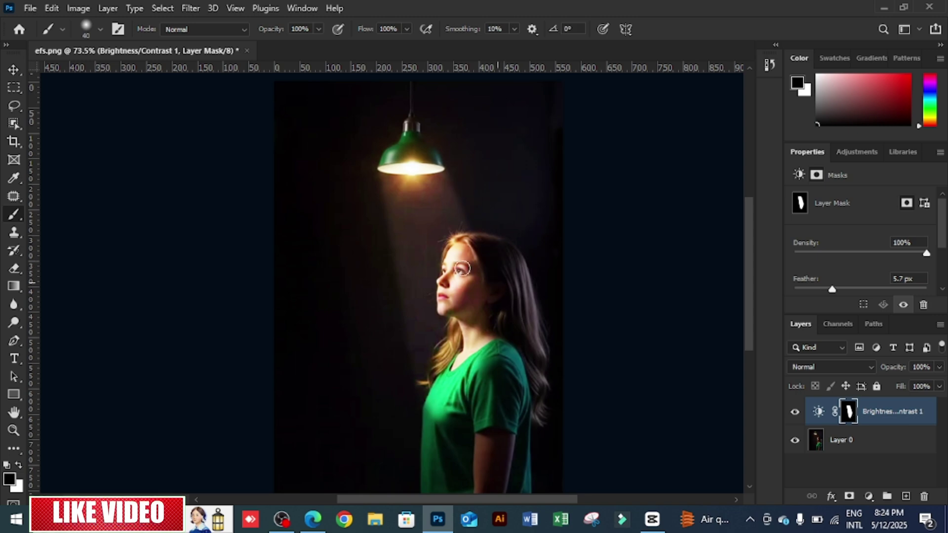
{"action": "key", "text": "v"}
{"action": "scroll", "coordinate": [395, 242], "scroll_direction": "down", "scroll_amount": 2}
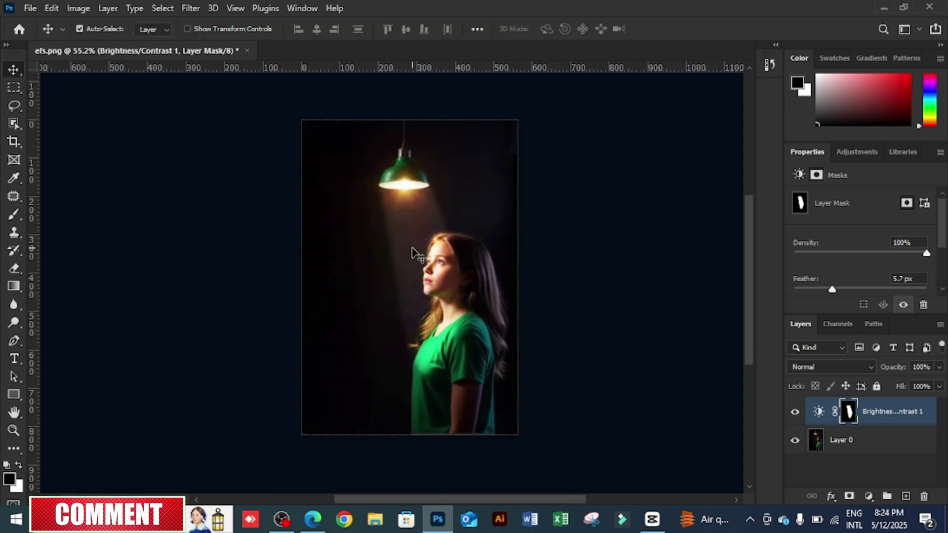
Apply Levels to Layer 0 with input levels 2, 0.84 and 234 and output levels 2 and 250.
{"action": "left_click", "coordinate": [859, 438]}
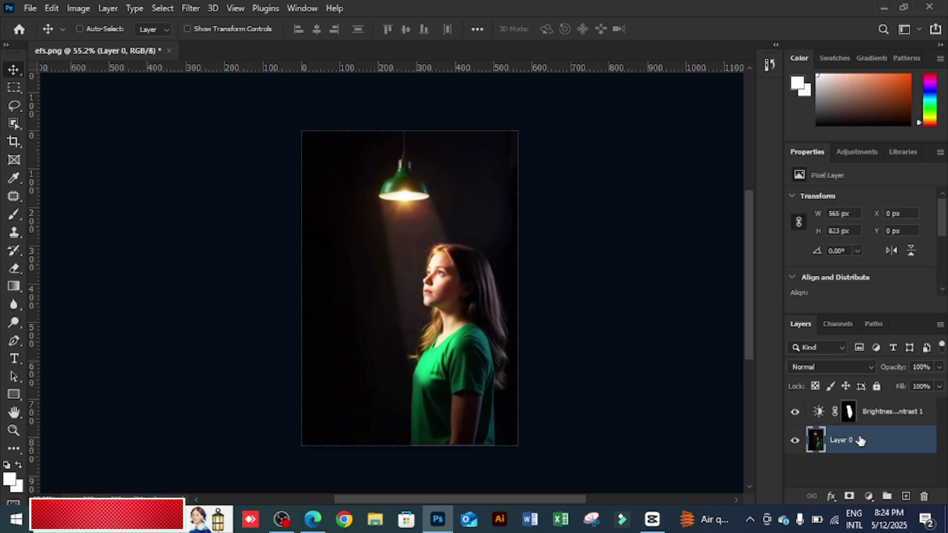
{"action": "key", "text": "ctrl+l"}
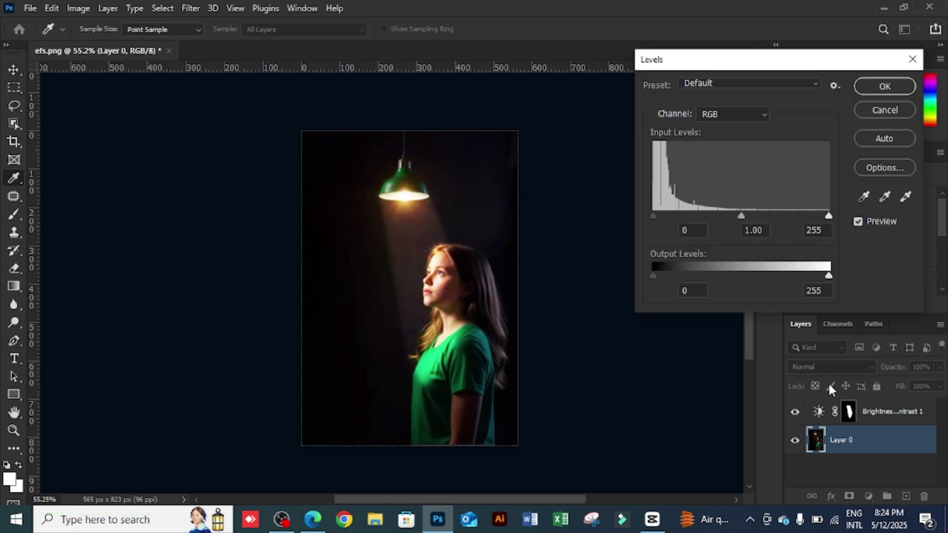
{"action": "left_click_drag", "start_coordinate": [742, 215], "coordinate": [751, 211]}
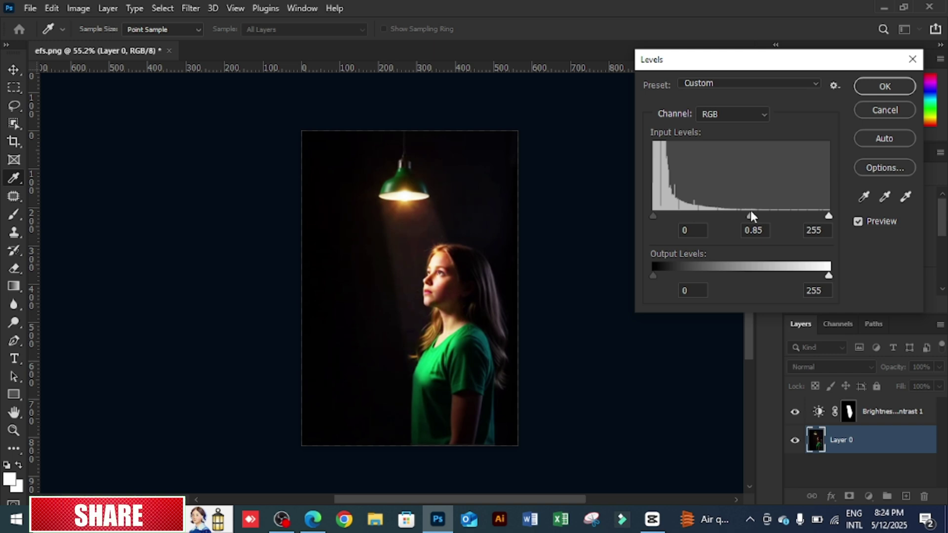
{"action": "left_click", "coordinate": [751, 213]}
{"action": "left_click_drag", "start_coordinate": [827, 217], "coordinate": [818, 215]}
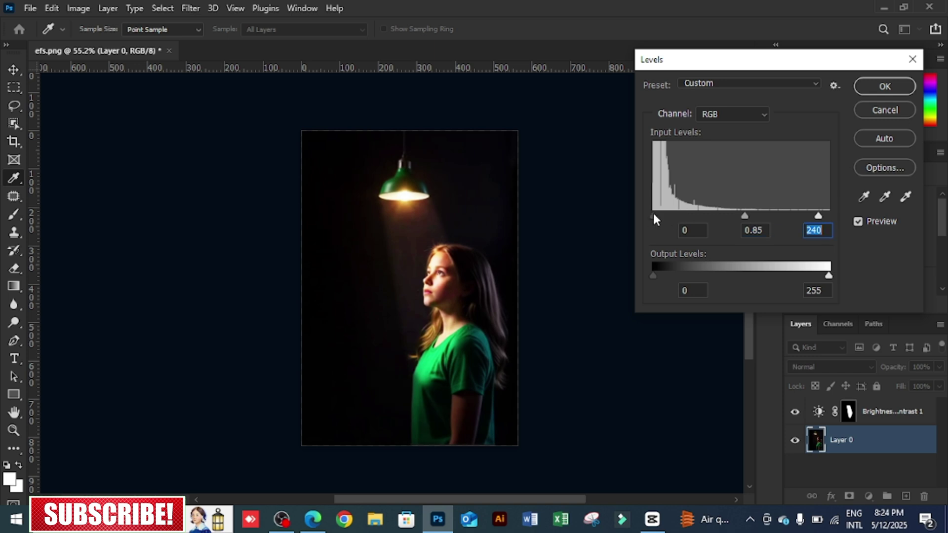
{"action": "left_click_drag", "start_coordinate": [654, 213], "coordinate": [655, 213]}
{"action": "left_click_drag", "start_coordinate": [826, 276], "coordinate": [817, 276]}
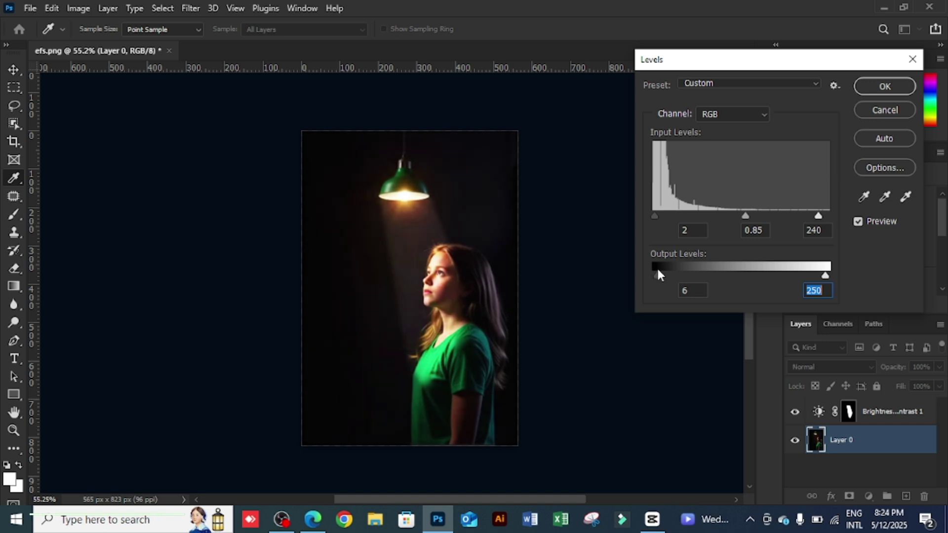
{"action": "left_click_drag", "start_coordinate": [657, 271], "coordinate": [655, 270]}
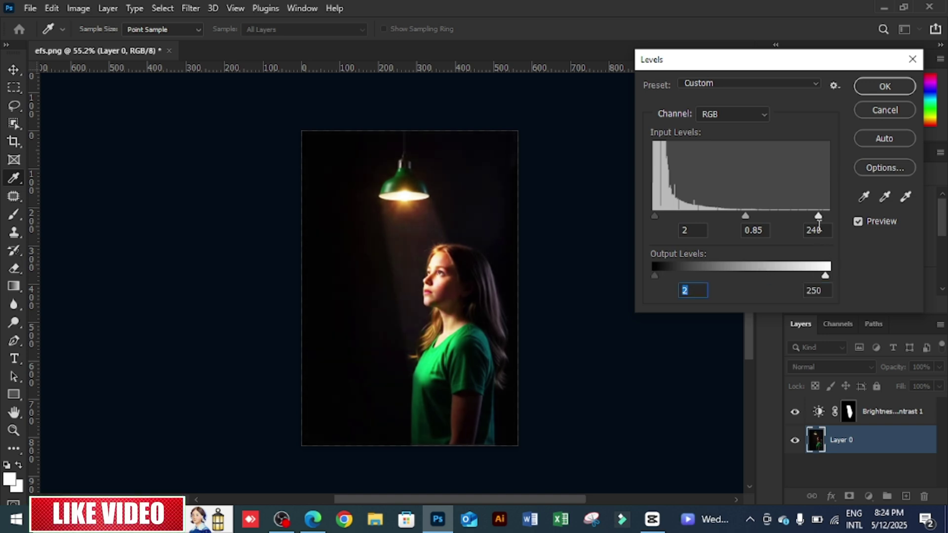
{"action": "left_click_drag", "start_coordinate": [746, 216], "coordinate": [747, 216]}
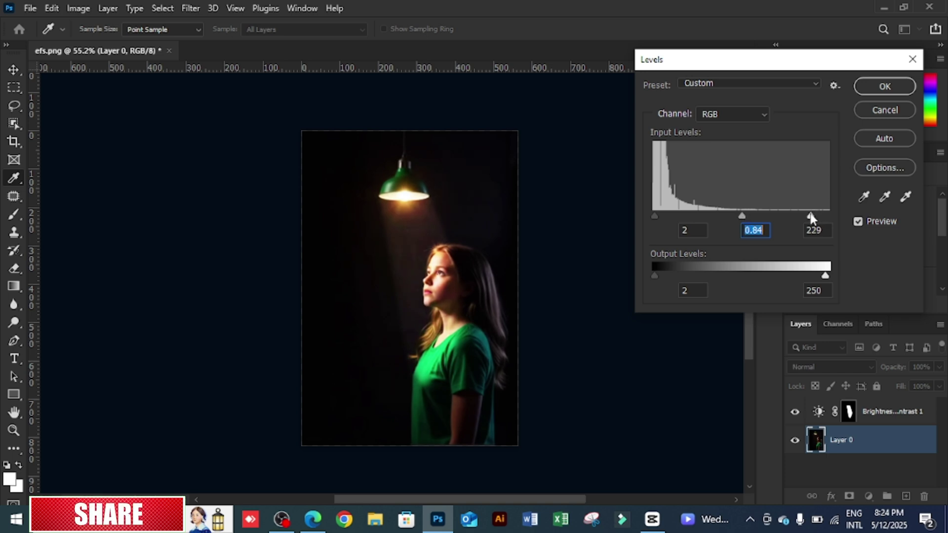
{"action": "left_click_drag", "start_coordinate": [810, 216], "coordinate": [814, 216]}
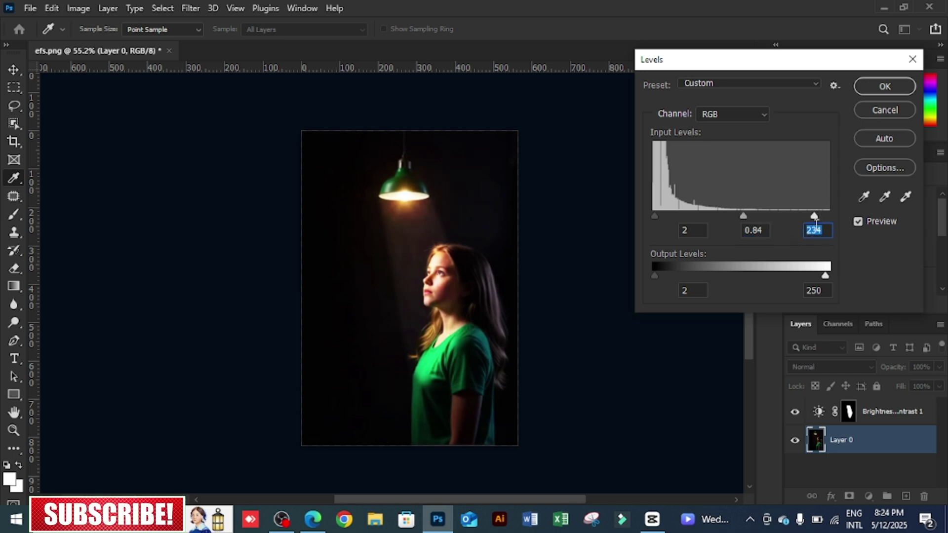
{"action": "left_click", "coordinate": [890, 94]}
Compare the photo with and without the Brightness/Contrast layer, examining the light beam between the lamp and the girl.
{"action": "scroll", "coordinate": [501, 281], "scroll_direction": "up", "scroll_amount": 5}
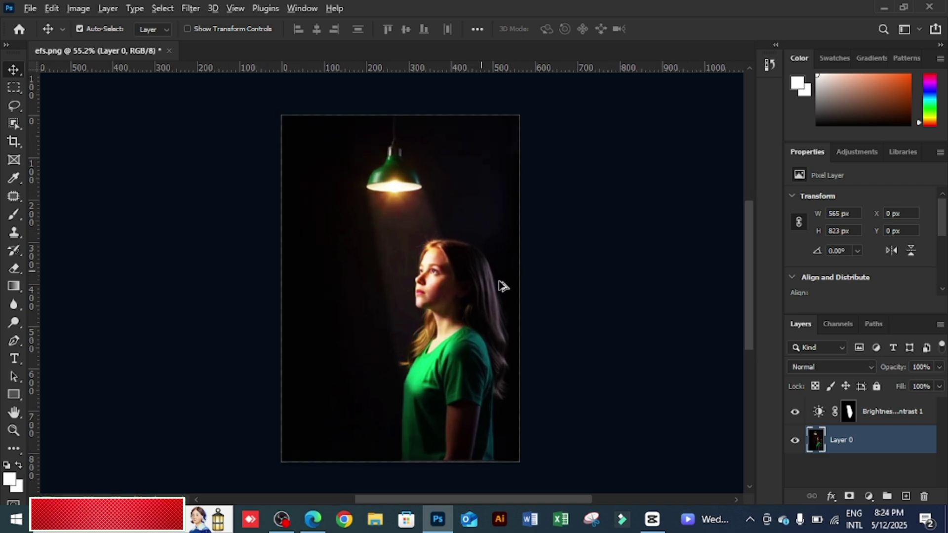
{"action": "scroll", "coordinate": [497, 281], "scroll_direction": "down", "scroll_amount": 3}
{"action": "scroll", "coordinate": [385, 273], "scroll_direction": "up", "scroll_amount": 2}
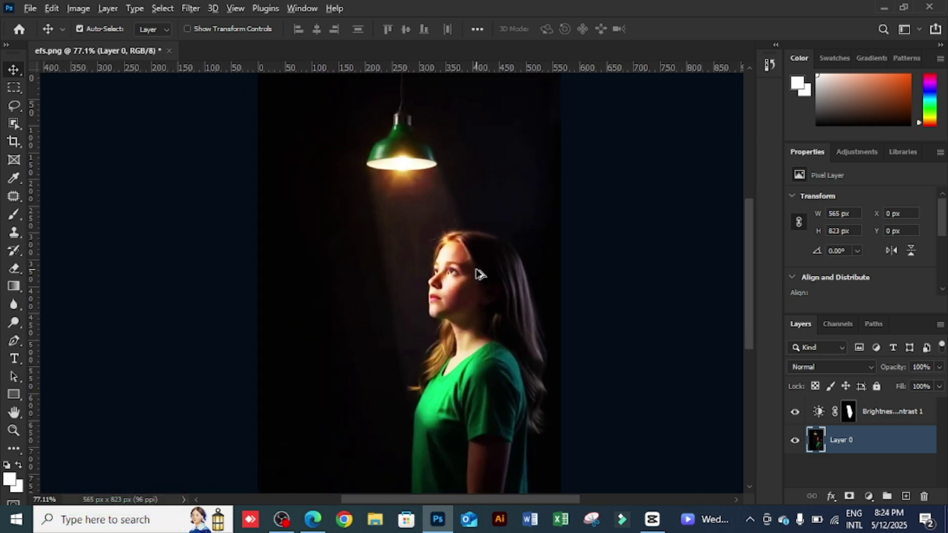
{"action": "scroll", "coordinate": [481, 274], "scroll_direction": "down", "scroll_amount": 2}
{"action": "scroll", "coordinate": [484, 272], "scroll_direction": "down", "scroll_amount": 1}
{"action": "scroll", "coordinate": [617, 379], "scroll_direction": "up", "scroll_amount": 1}
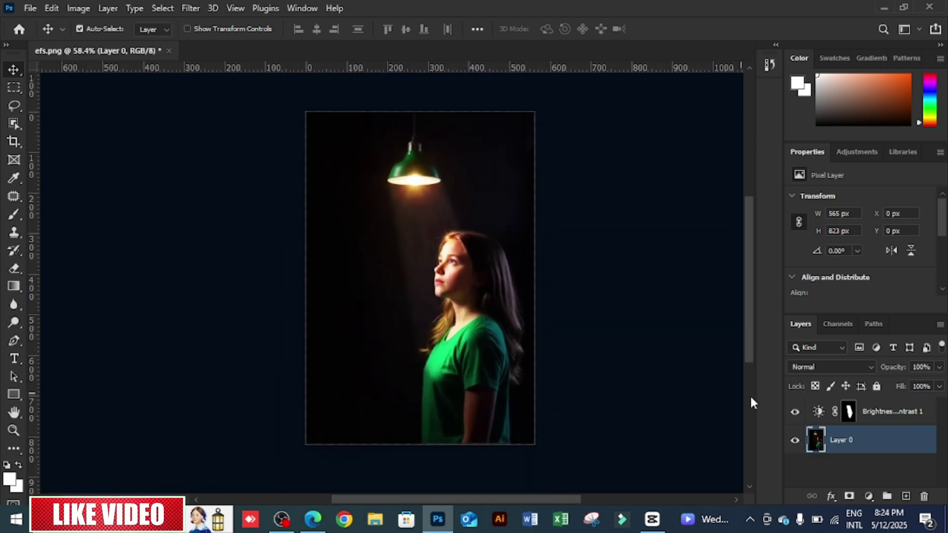
{"action": "left_click", "coordinate": [793, 414]}
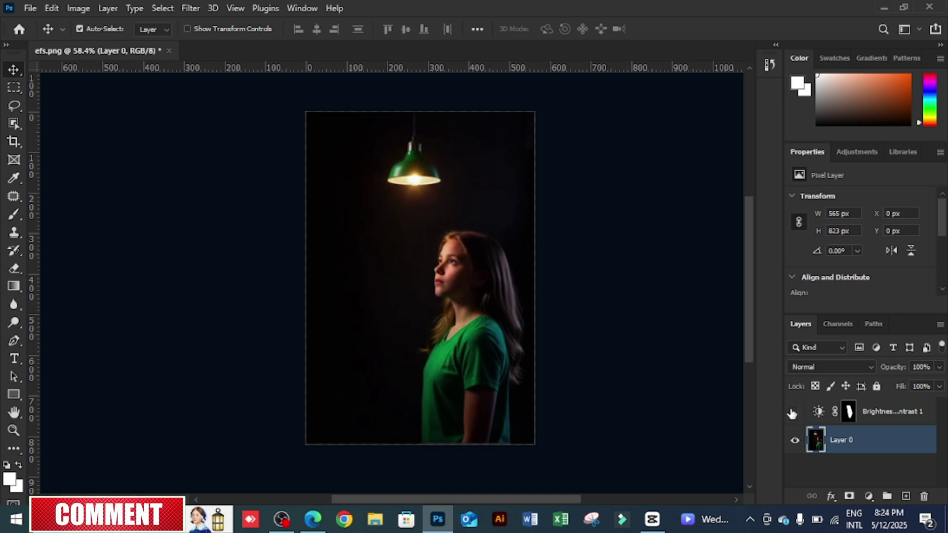
{"action": "left_click", "coordinate": [793, 413]}
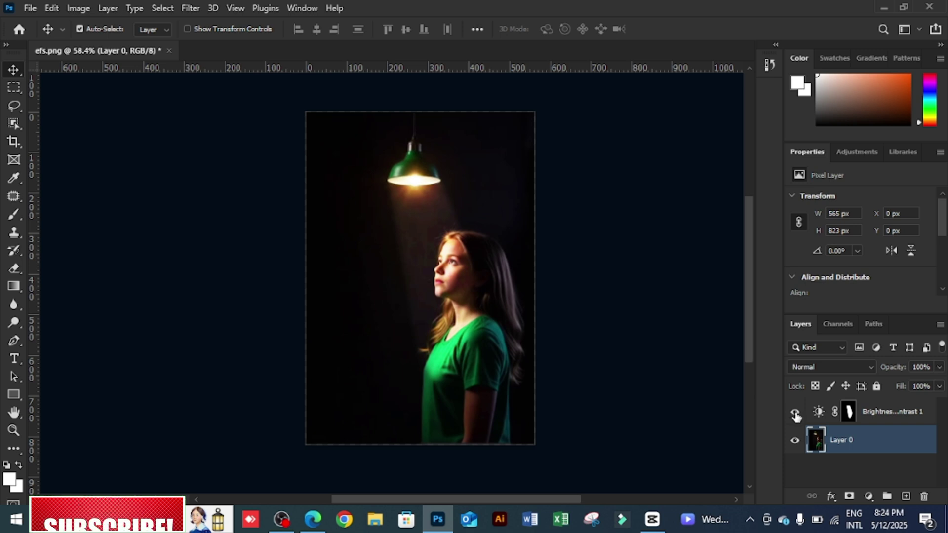
{"action": "left_click", "coordinate": [795, 414]}
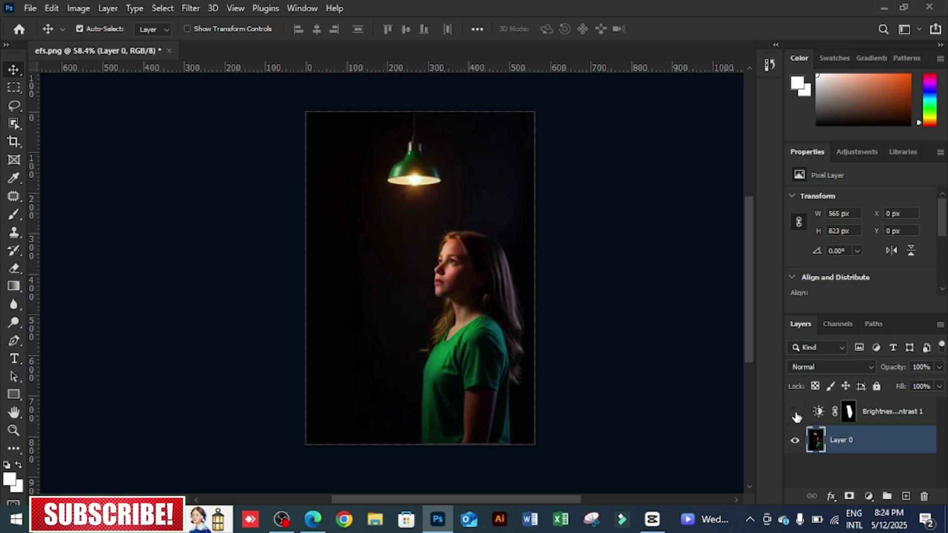
{"action": "left_click", "coordinate": [795, 414]}
{"action": "scroll", "coordinate": [514, 314], "scroll_direction": "down", "scroll_amount": 1}
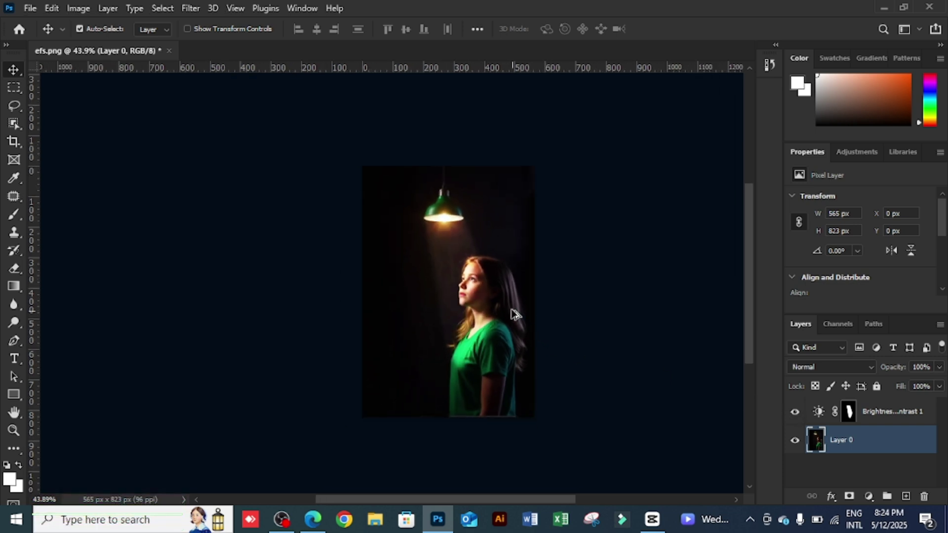
{"action": "scroll", "coordinate": [514, 314], "scroll_direction": "up", "scroll_amount": 2}
{"action": "scroll", "coordinate": [474, 335], "scroll_direction": "down", "scroll_amount": 1}
{"action": "scroll", "coordinate": [481, 355], "scroll_direction": "up", "scroll_amount": 1}
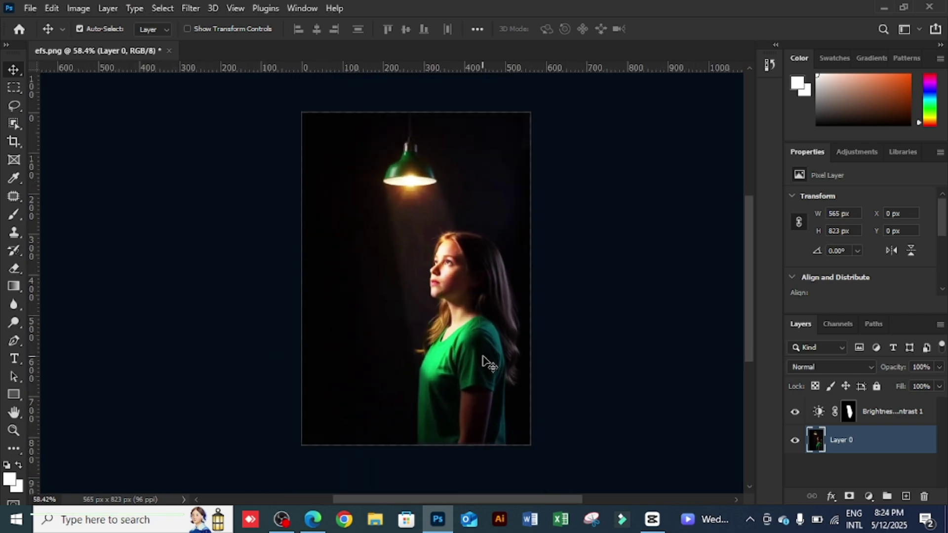
{"action": "left_click", "coordinate": [30, 9]}
{"action": "left_click", "coordinate": [61, 176]}
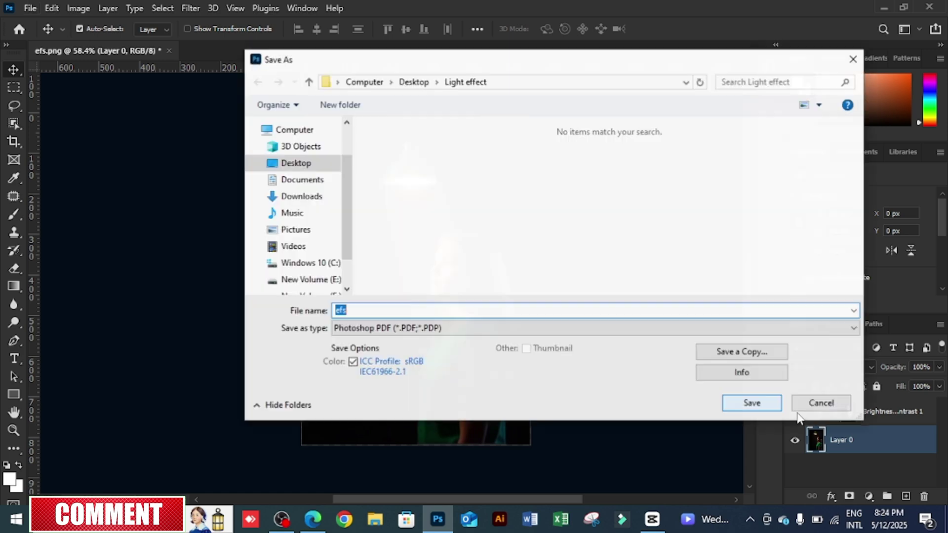
{"action": "key", "text": "Escape"}
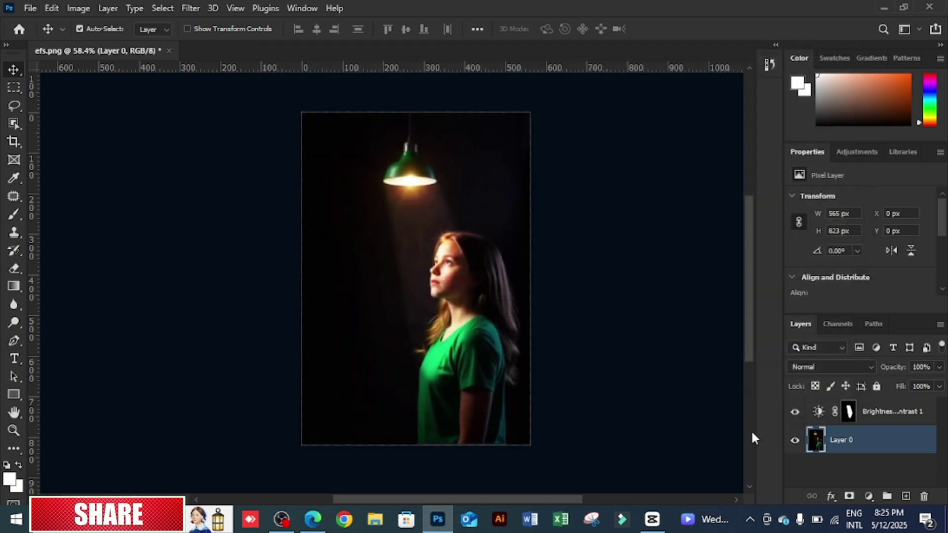
Save a JPEG copy of the finished image as dfdfdf in the Light effect folder.
{"action": "key", "text": "ctrl+alt+s"}
{"action": "left_click", "coordinate": [409, 328]}
{"action": "left_click", "coordinate": [394, 192]}
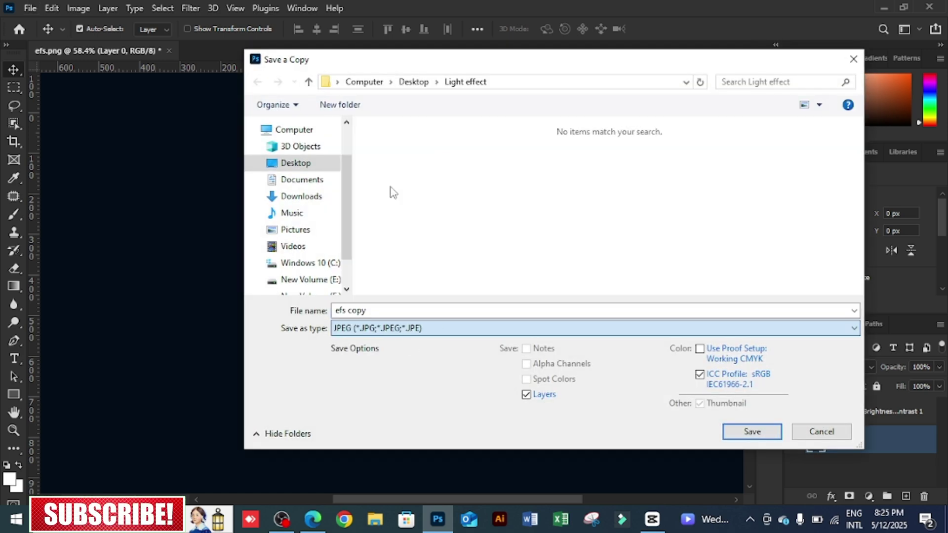
{"action": "triple_click", "coordinate": [381, 310]}
{"action": "type", "text": "dfdfdf"}
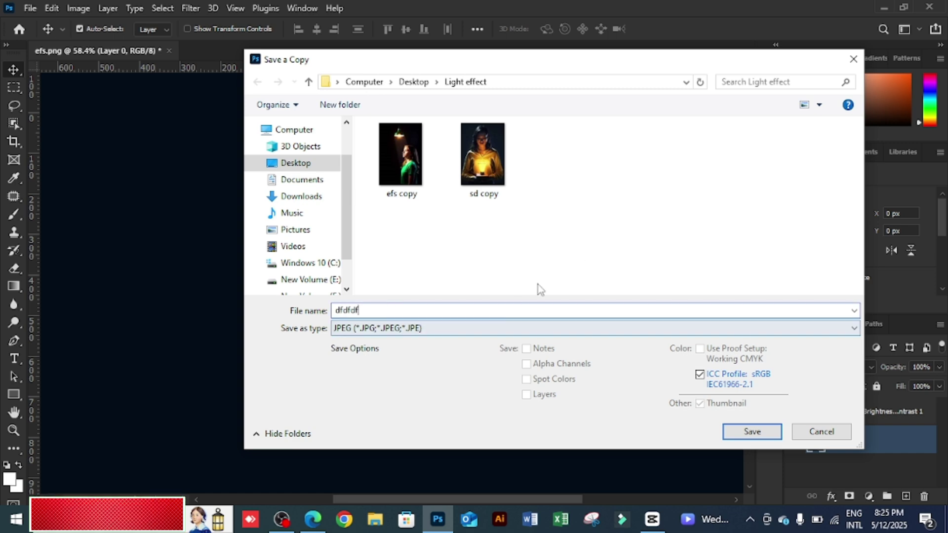
{"action": "left_click", "coordinate": [751, 432]}
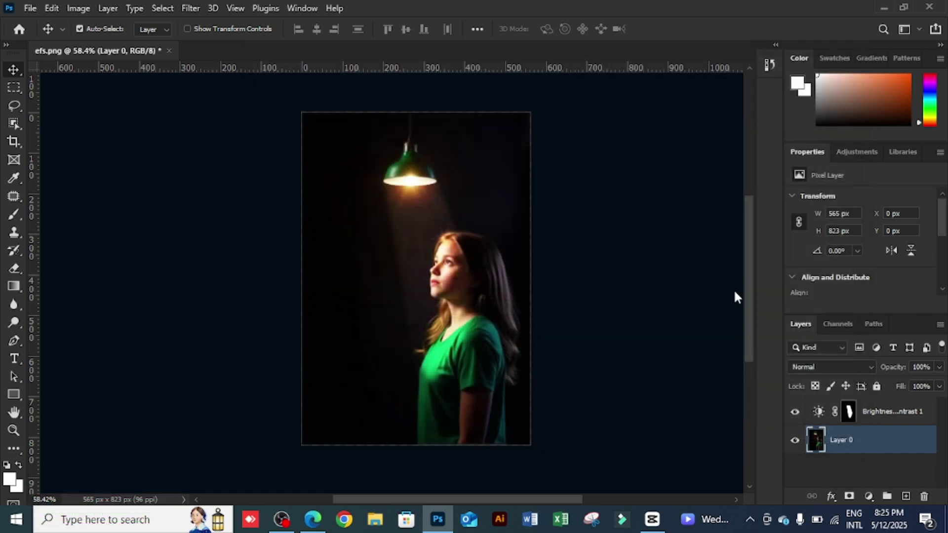
{"action": "left_click", "coordinate": [877, 50]}
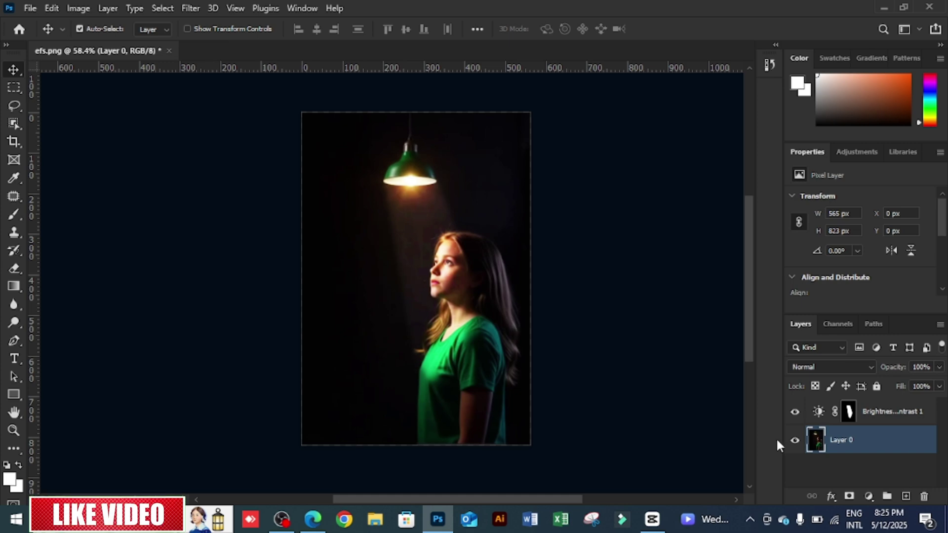
Open the sd image of the woman holding a glowing lamp from the Light effect folder.
{"action": "left_click", "coordinate": [24, 10]}
{"action": "left_click", "coordinate": [46, 31]}
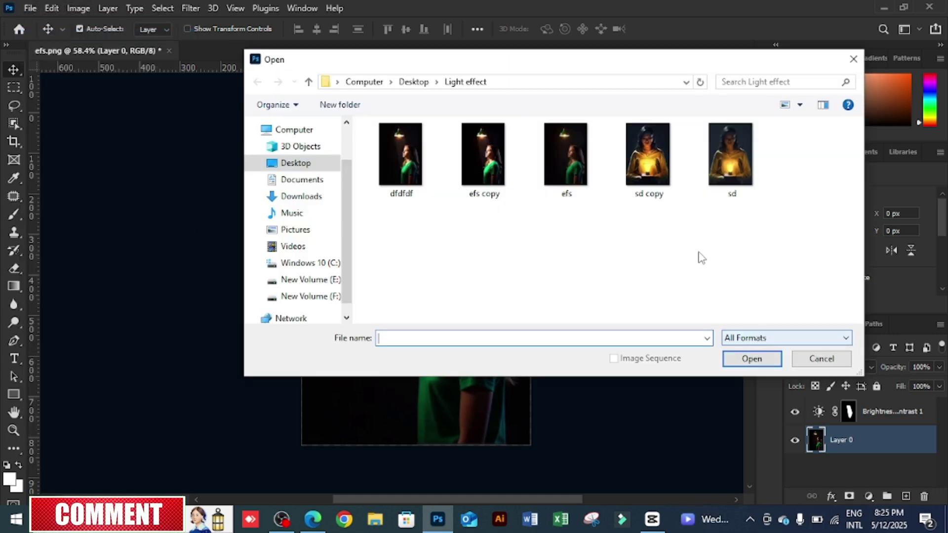
{"action": "left_click", "coordinate": [730, 155]}
{"action": "left_click", "coordinate": [746, 360]}
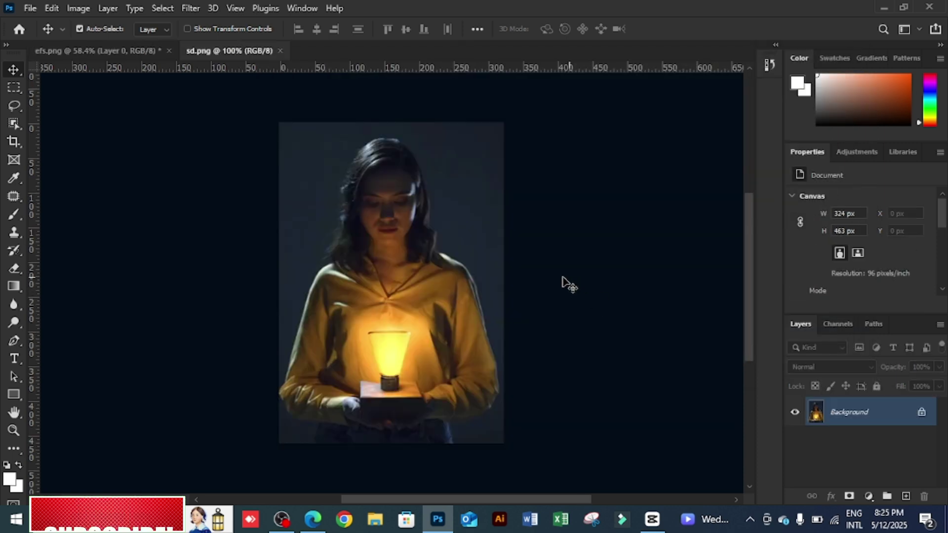
{"action": "scroll", "coordinate": [489, 270], "scroll_direction": "down", "scroll_amount": 2}
{"action": "scroll", "coordinate": [413, 259], "scroll_direction": "up", "scroll_amount": 3}
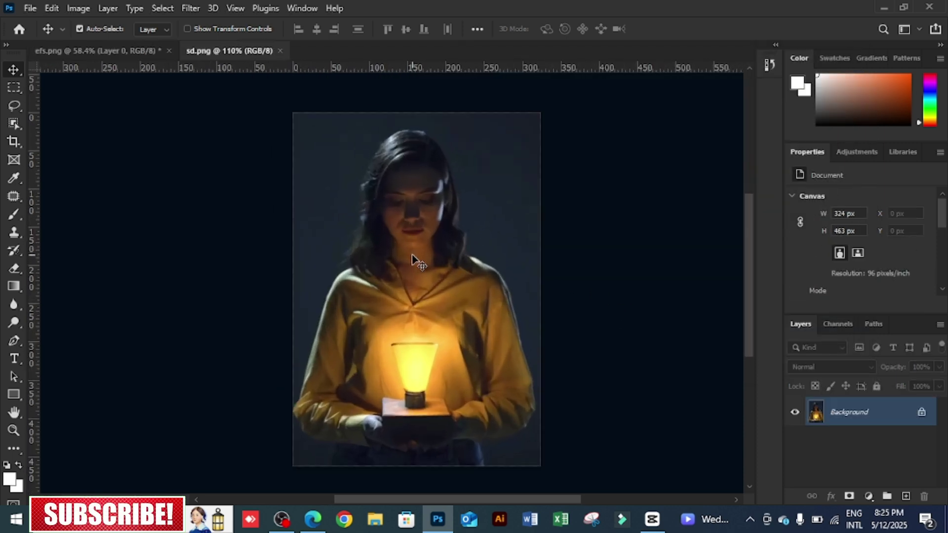
Unlock the sd image's background layer and activate the Pen tool in Path mode.
{"action": "left_click", "coordinate": [922, 412]}
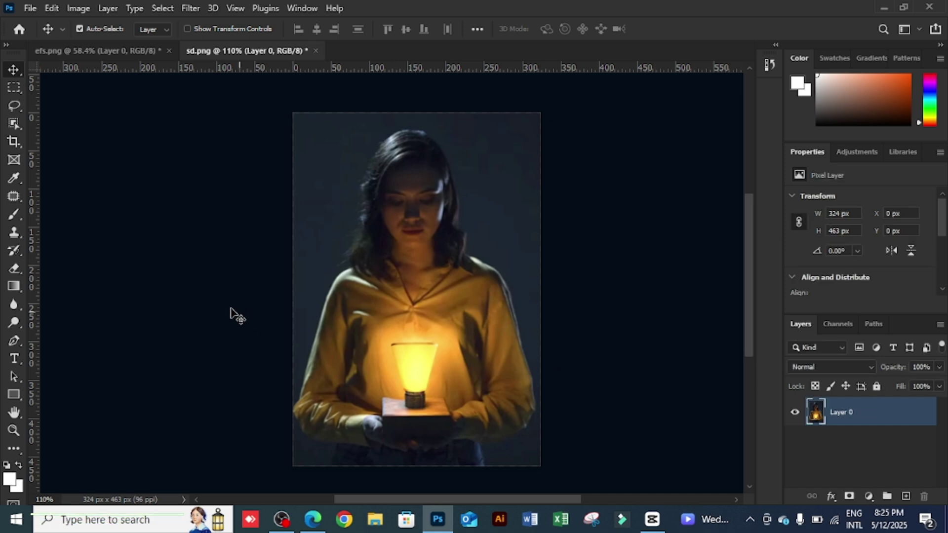
{"action": "left_click", "coordinate": [14, 341]}
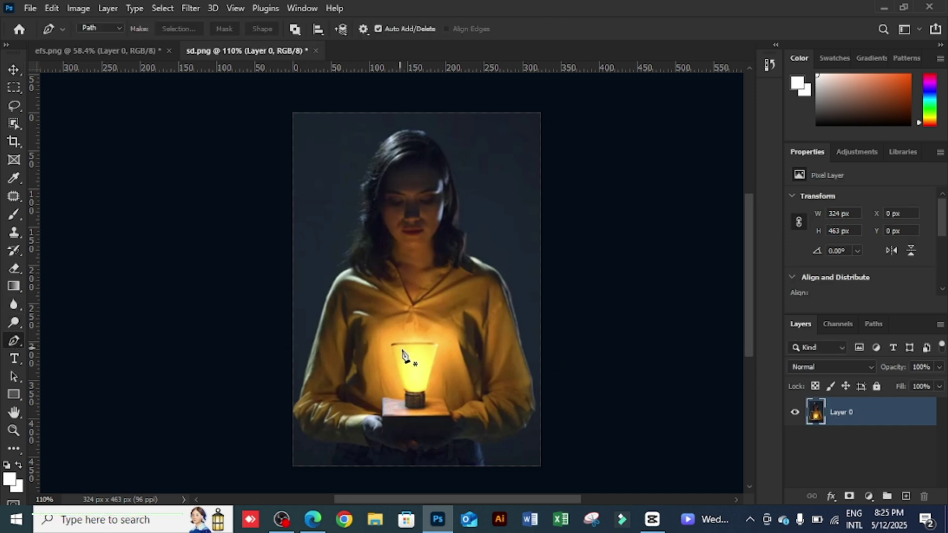
{"action": "left_click", "coordinate": [311, 360]}
{"action": "left_click", "coordinate": [540, 353]}
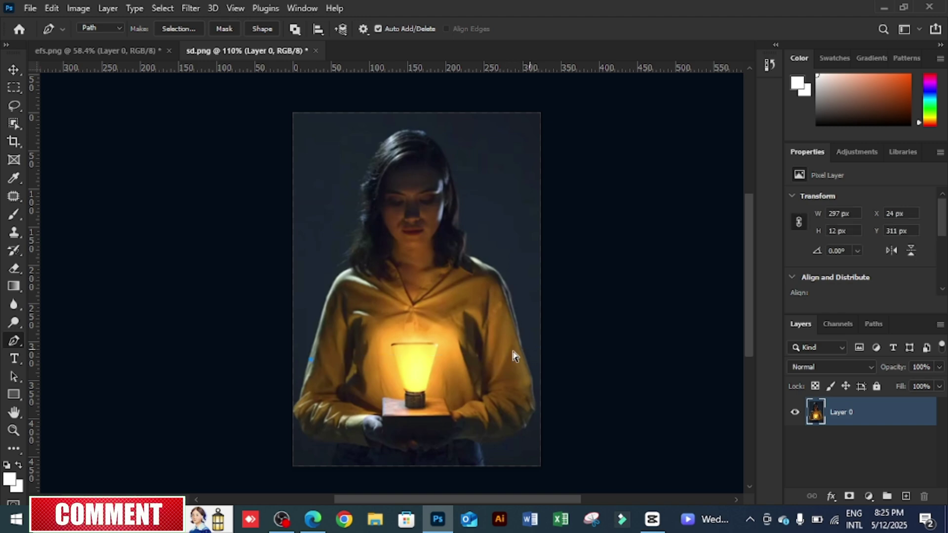
{"action": "key", "text": "ctrl+z"}
Draw a closed path around the light area, from the lamp's rim across the chest and up over the woman's forehead.
{"action": "left_click", "coordinate": [391, 344]}
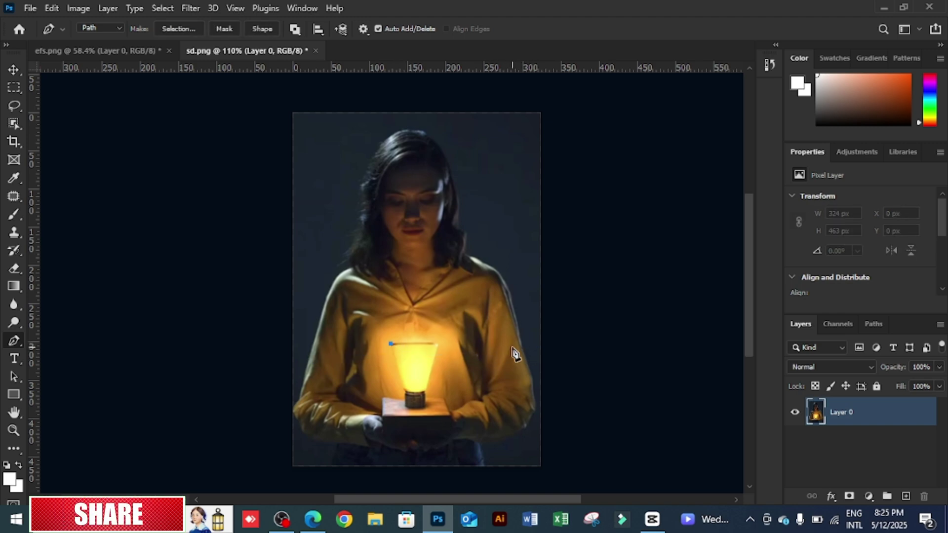
{"action": "left_click", "coordinate": [516, 344]}
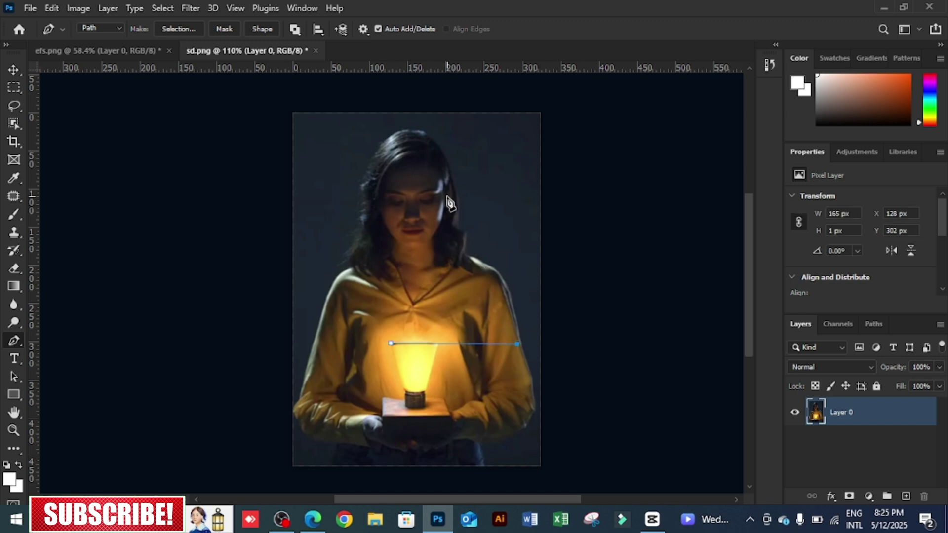
{"action": "left_click", "coordinate": [439, 161]}
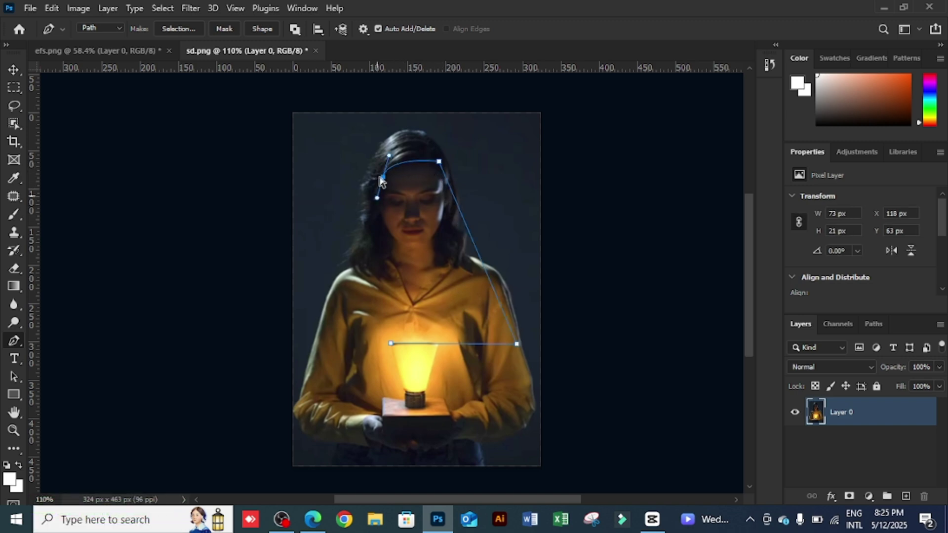
{"action": "left_click_drag", "start_coordinate": [375, 186], "coordinate": [372, 191]}
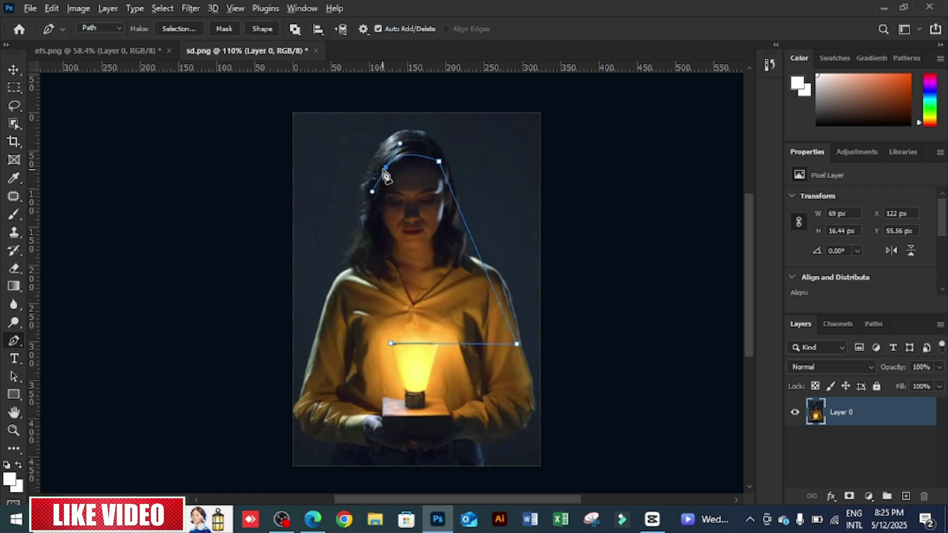
{"action": "left_click", "coordinate": [386, 168], "text": "alt"}
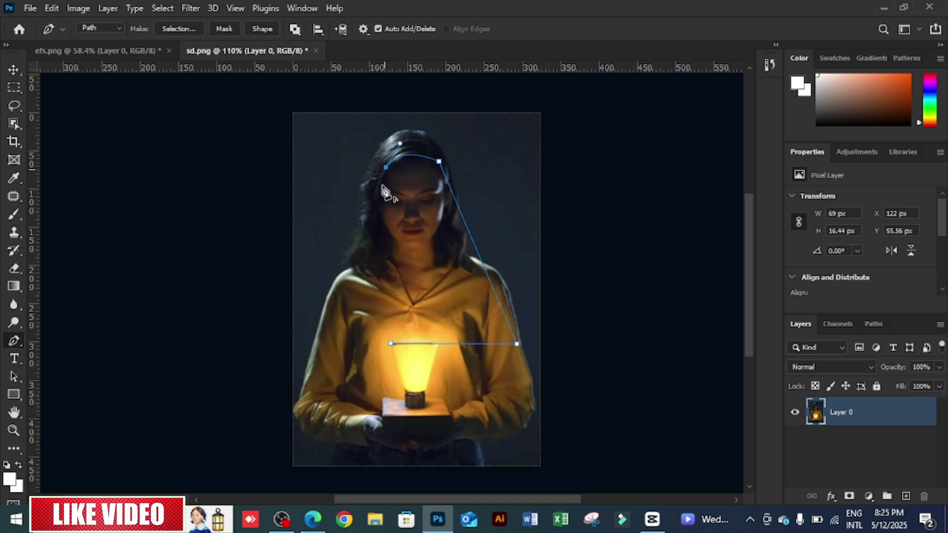
{"action": "left_click", "coordinate": [331, 338]}
{"action": "left_click", "coordinate": [330, 344]}
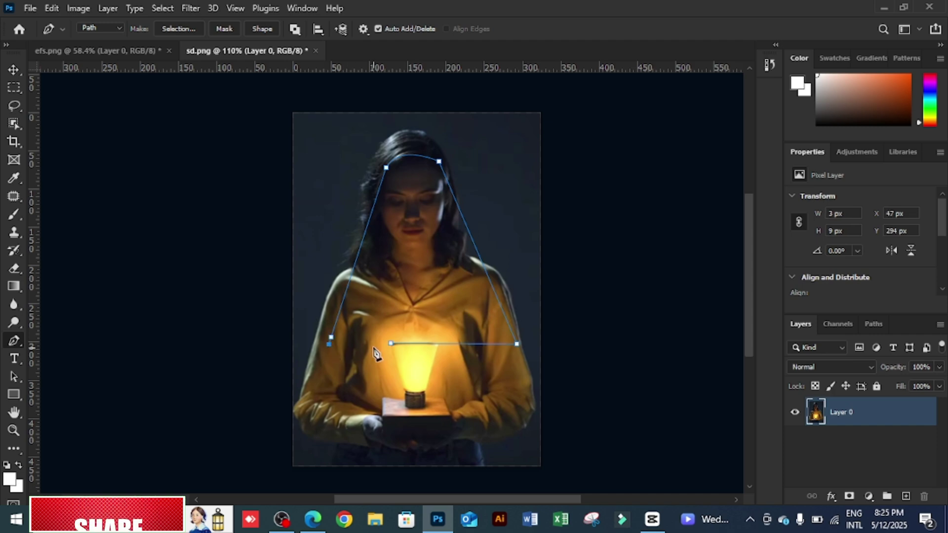
{"action": "left_click", "coordinate": [391, 344]}
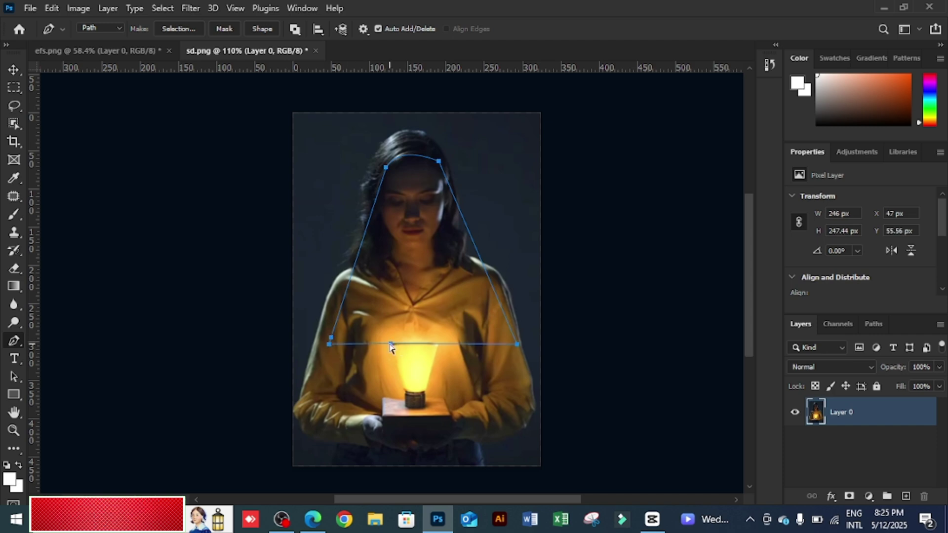
Convert the path to a selection and add a Brightness/Contrast adjustment layer with Brightness at 115.
{"action": "key", "text": "ctrl+Return"}
{"action": "left_click", "coordinate": [19, 68]}
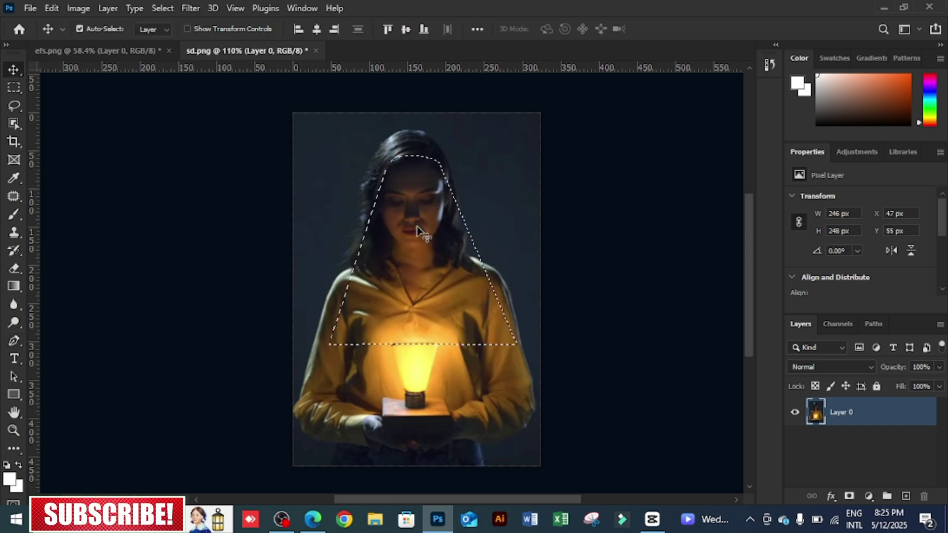
{"action": "left_click", "coordinate": [869, 497]}
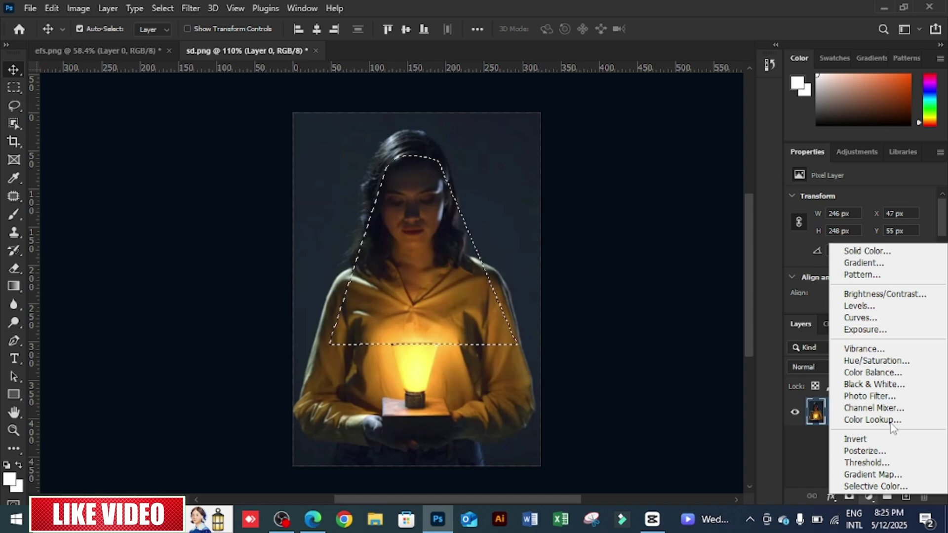
{"action": "left_click", "coordinate": [872, 294]}
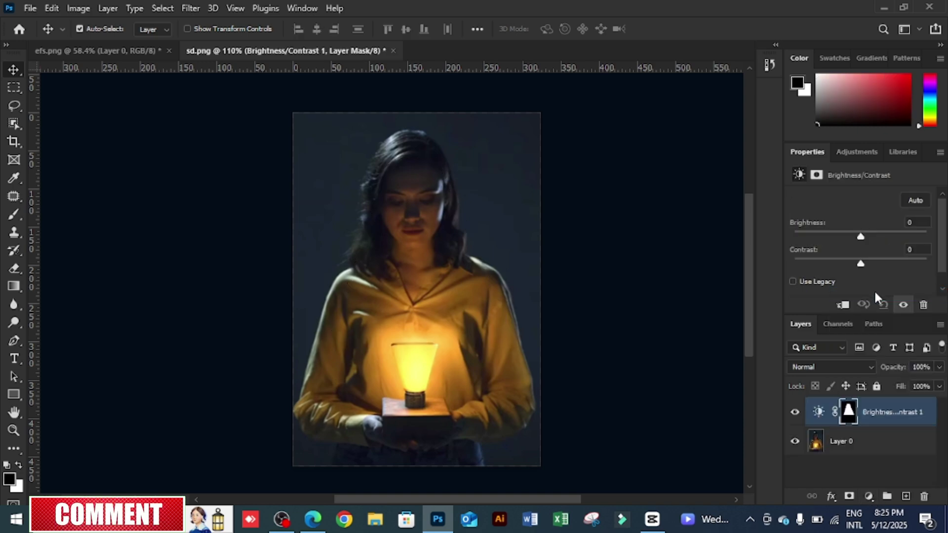
{"action": "left_click_drag", "start_coordinate": [867, 235], "coordinate": [911, 237]}
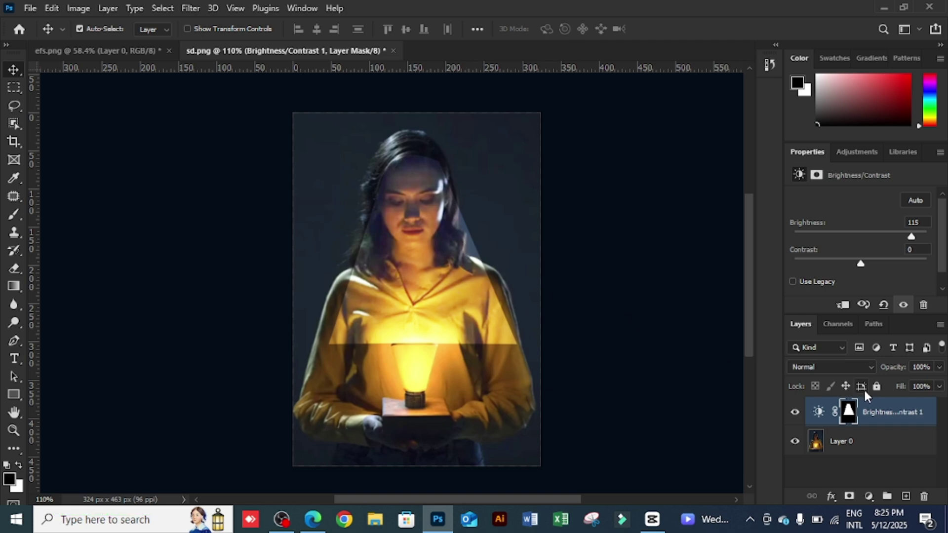
Feather the Brightness/Contrast layer's mask by about 6.5 px and deselect the layer.
{"action": "left_click", "coordinate": [848, 409]}
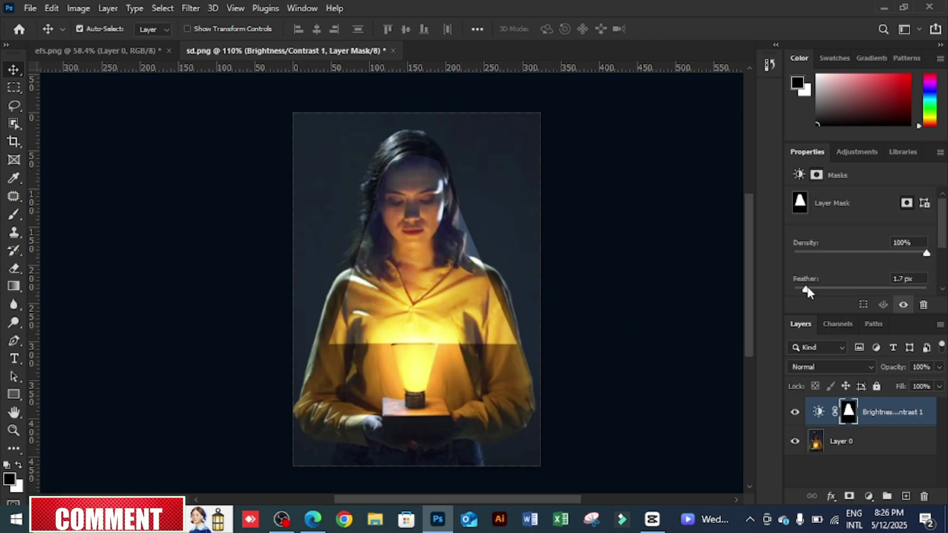
{"action": "left_click_drag", "start_coordinate": [800, 289], "coordinate": [825, 291]}
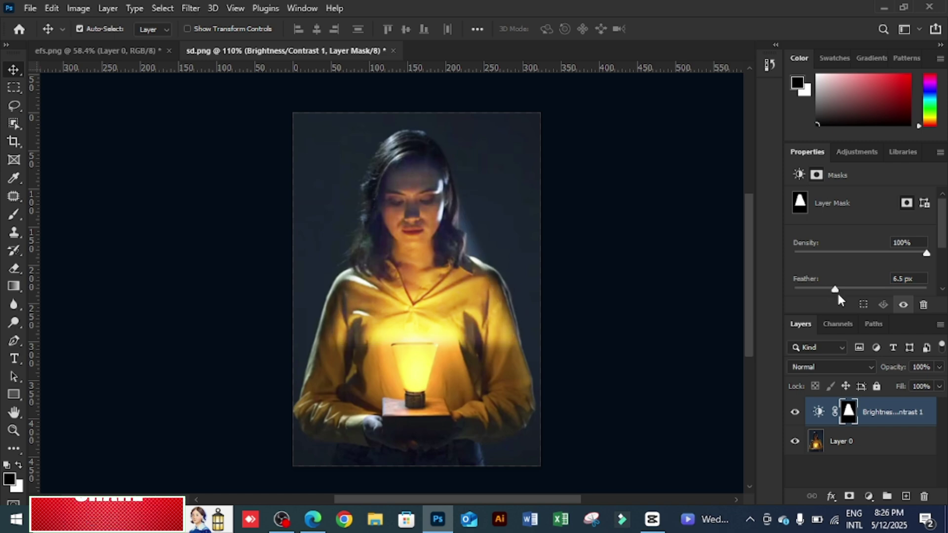
{"action": "left_click", "coordinate": [690, 348]}
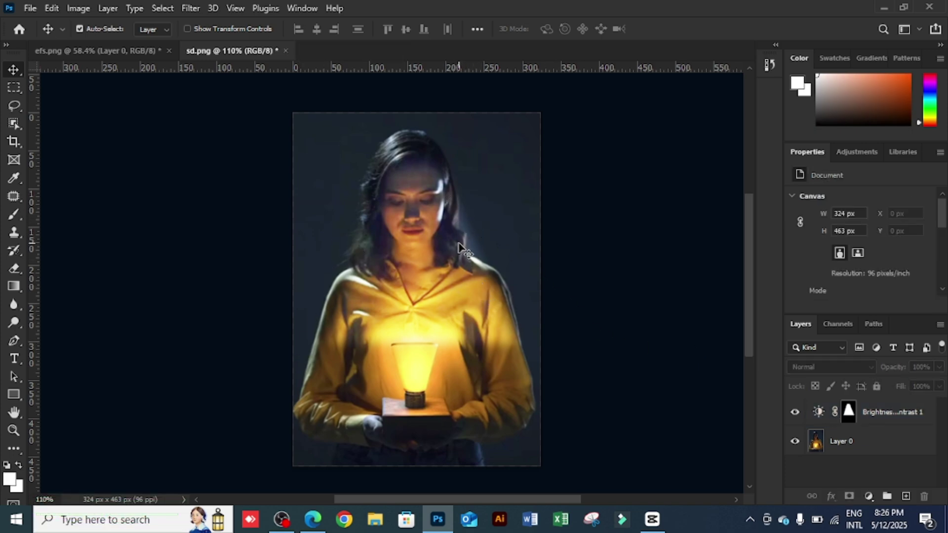
Paint black (000000) on the Brightness/Contrast layer's mask with the Brush to remove light spilling around the woman's hair and shoulders.
{"action": "left_click", "coordinate": [13, 480]}
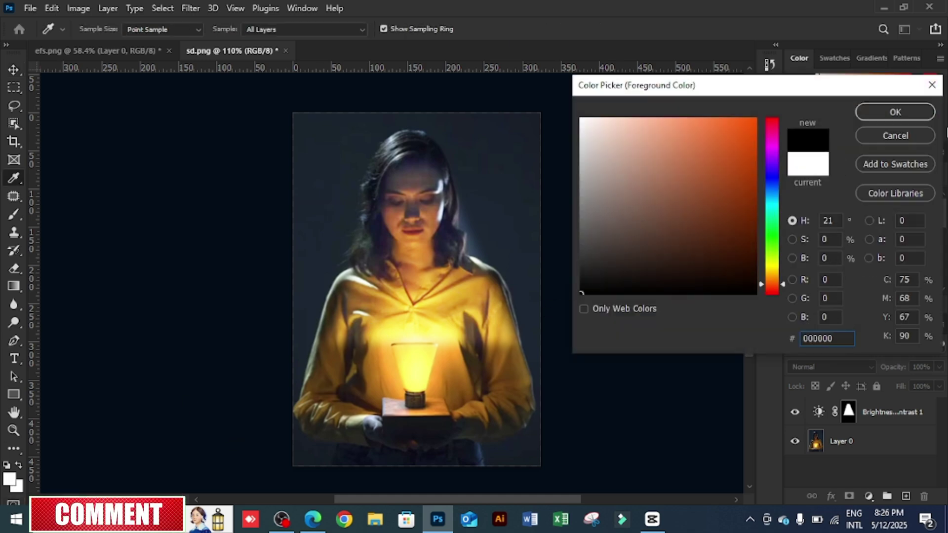
{"action": "left_click", "coordinate": [895, 112]}
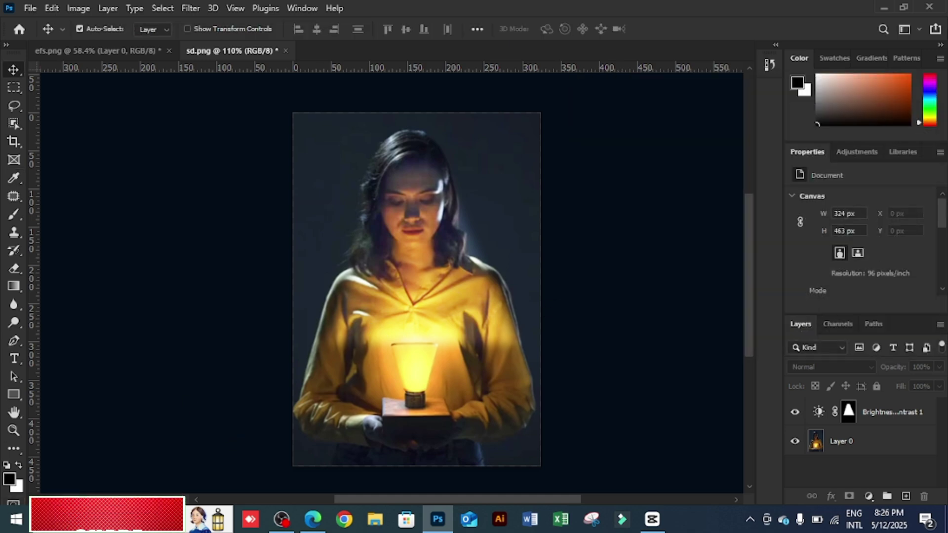
{"action": "left_click", "coordinate": [17, 214]}
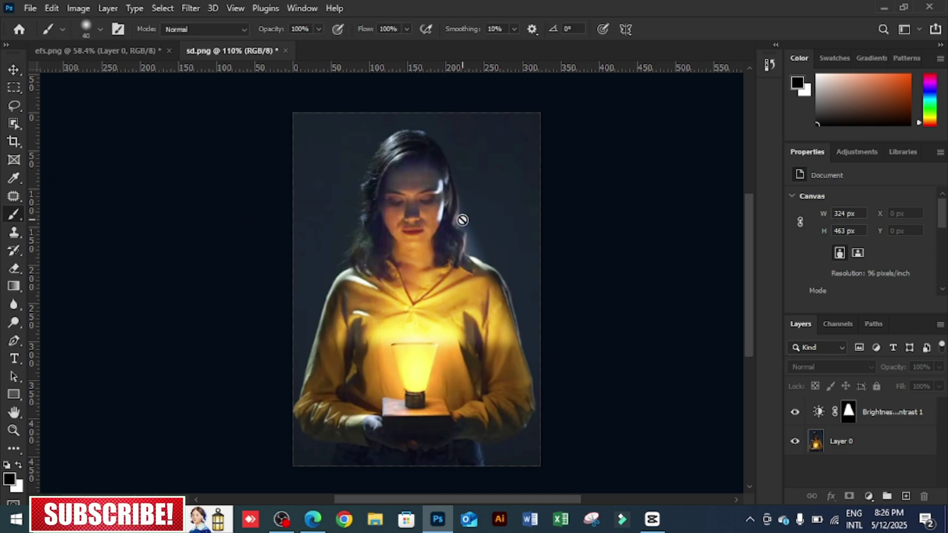
{"action": "left_click", "coordinate": [860, 412]}
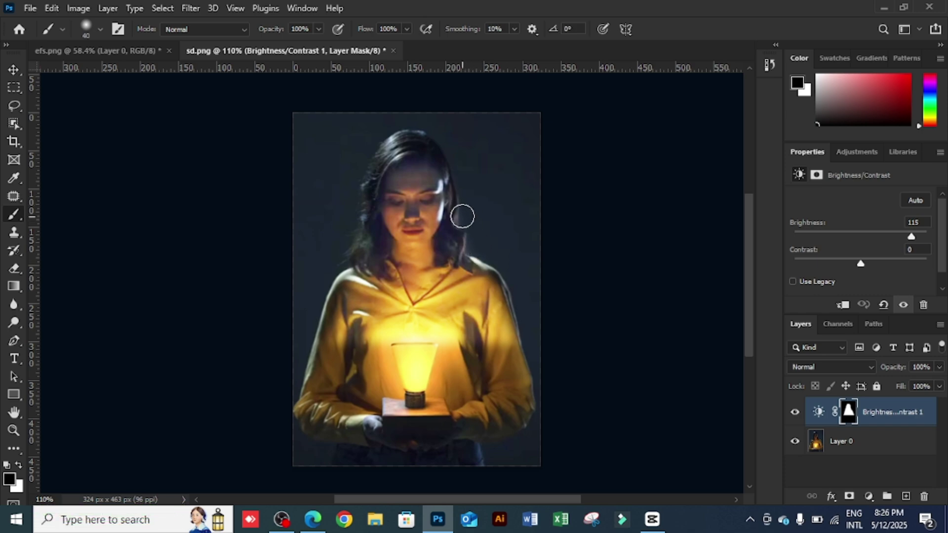
{"action": "mouse_move", "coordinate": [476, 255]}
{"action": "left_mouse_down"}
{"action": "mouse_move", "coordinate": [505, 288]}
{"action": "mouse_move", "coordinate": [528, 398]}
{"action": "left_mouse_up"}
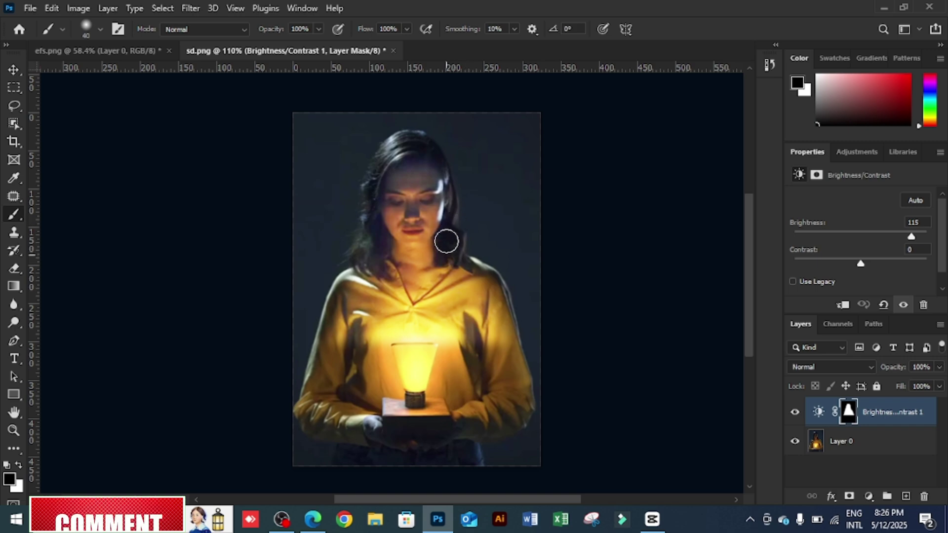
{"action": "mouse_move", "coordinate": [414, 147]}
{"action": "left_mouse_down"}
{"action": "mouse_move", "coordinate": [373, 163]}
{"action": "mouse_move", "coordinate": [362, 239]}
{"action": "left_mouse_up"}
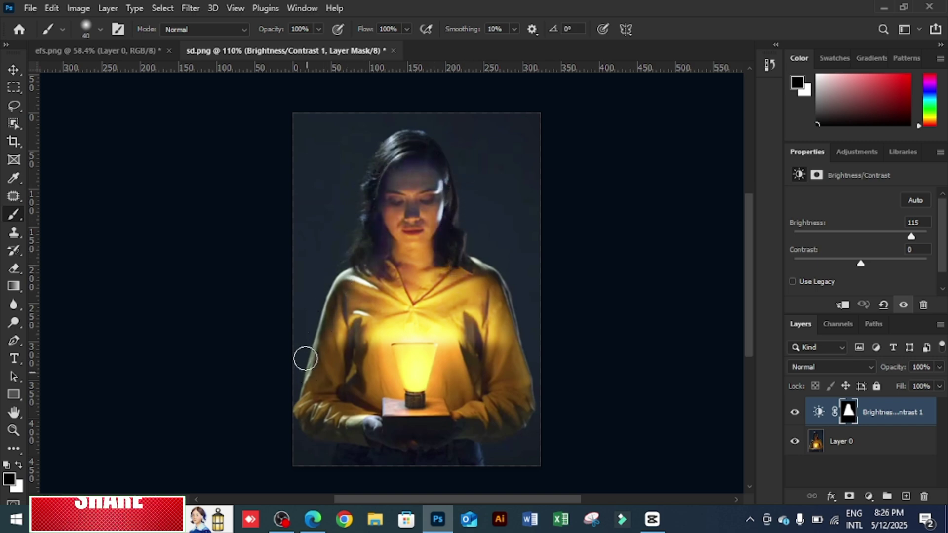
{"action": "mouse_move", "coordinate": [305, 359]}
{"action": "left_mouse_down"}
{"action": "mouse_move", "coordinate": [339, 303]}
{"action": "mouse_move", "coordinate": [309, 377]}
{"action": "left_mouse_up"}
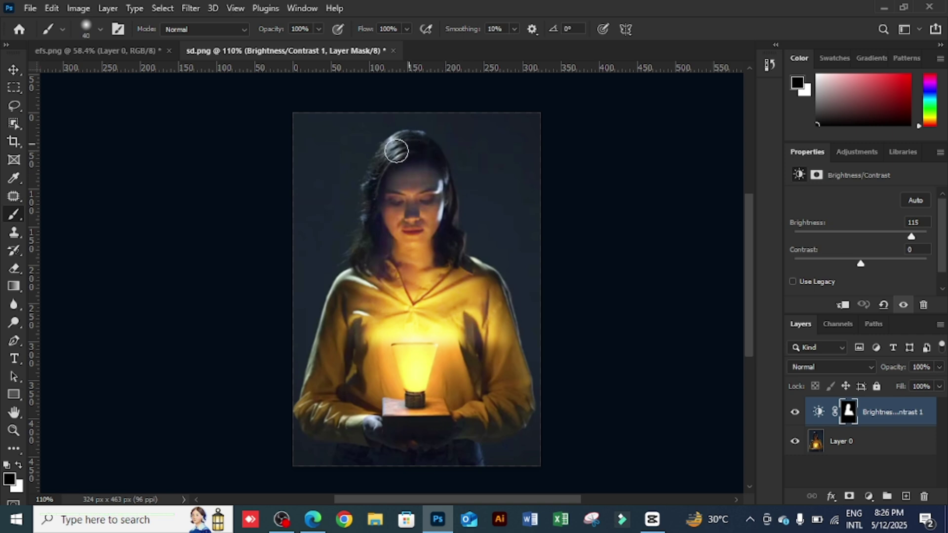
Darken Layer 0 with Levels, setting the RGB input levels to 6, 0.75 and 241.
{"action": "key", "text": "v"}
{"action": "left_click", "coordinate": [884, 441]}
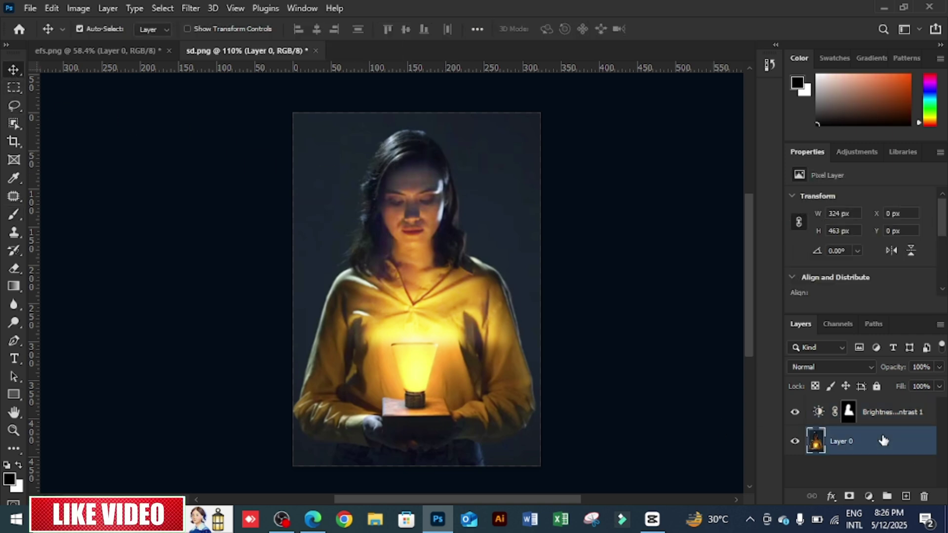
{"action": "key", "text": "ctrl"}
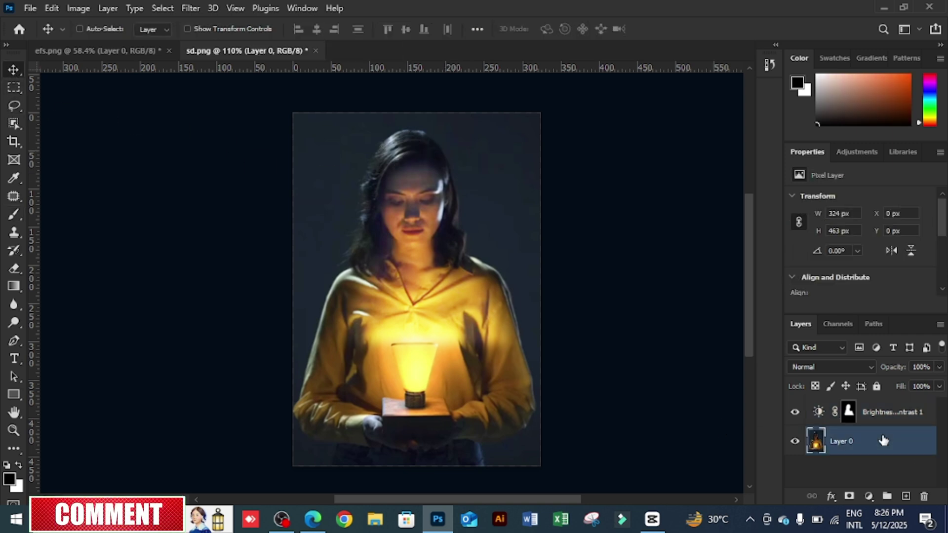
{"action": "key", "text": "ctrl"}
{"action": "key", "text": "ctrl+l"}
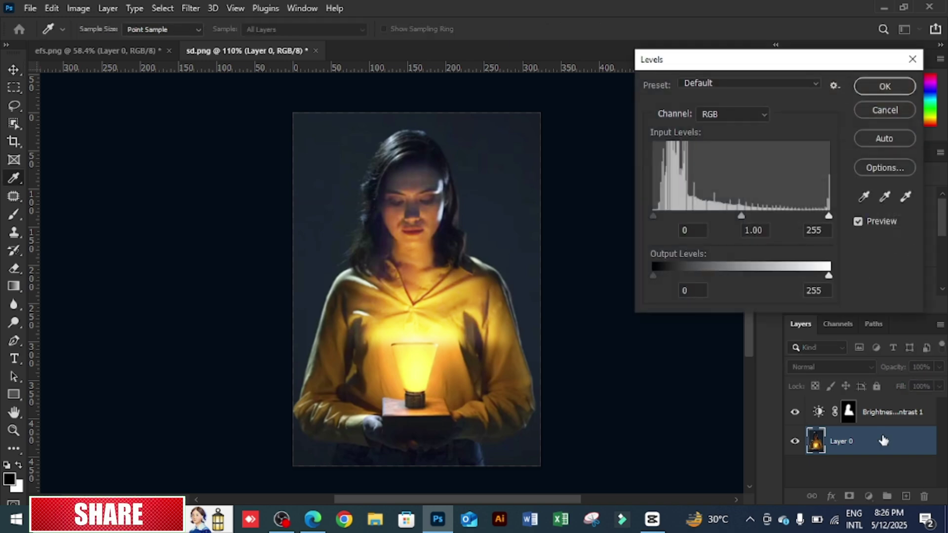
{"action": "left_click_drag", "start_coordinate": [739, 215], "coordinate": [758, 215]}
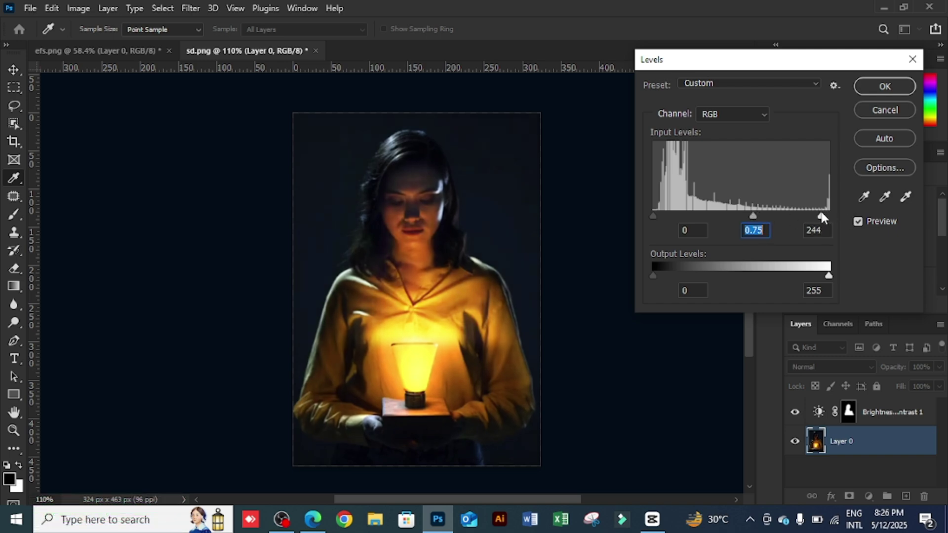
{"action": "left_click", "coordinate": [819, 214]}
{"action": "left_click_drag", "start_coordinate": [654, 217], "coordinate": [657, 214]}
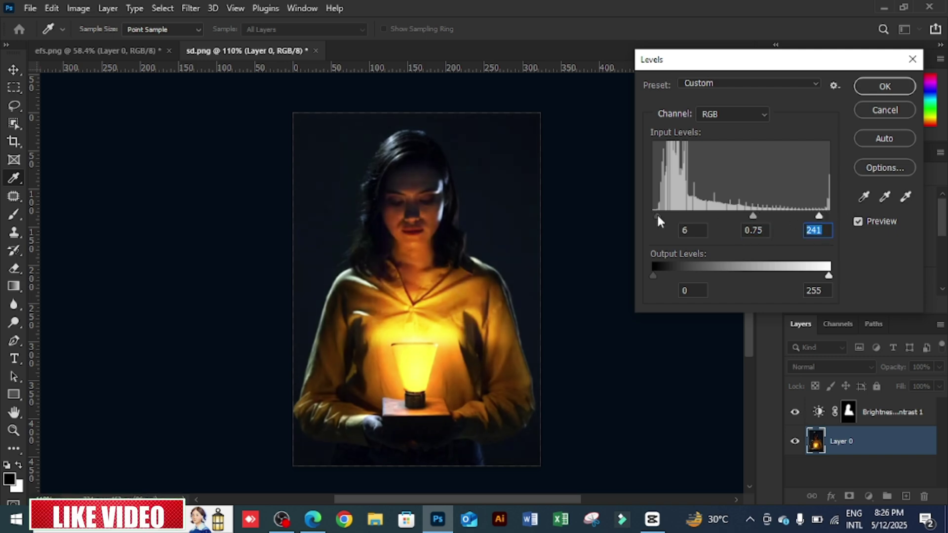
{"action": "left_click", "coordinate": [885, 87]}
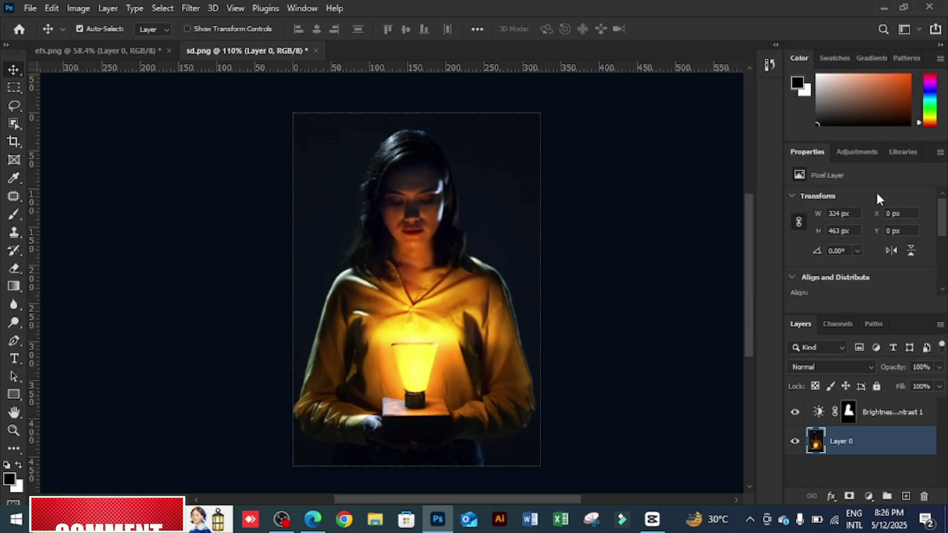
Compare the photo with and without the Brightness/Contrast layer, examining the glow on the woman's face and shirt.
{"action": "left_click", "coordinate": [794, 413]}
{"action": "left_click", "coordinate": [795, 413]}
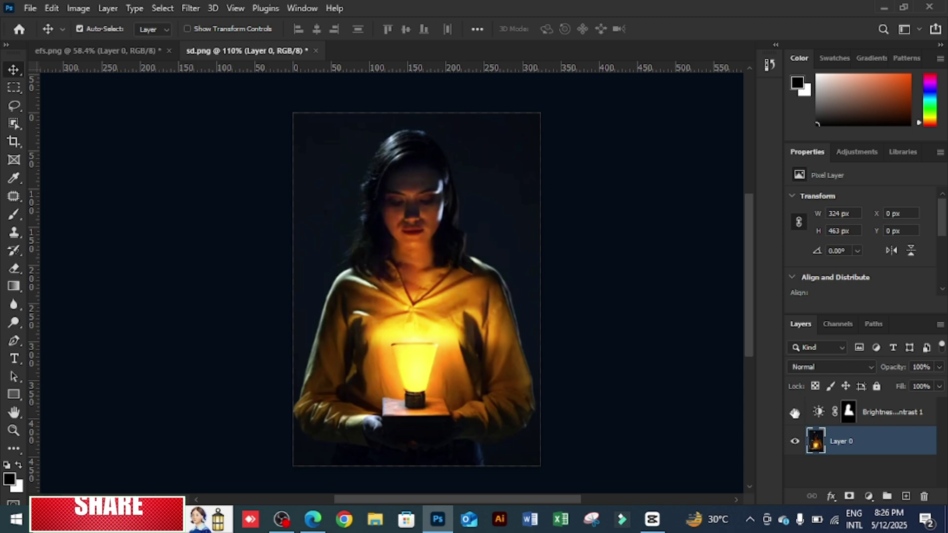
{"action": "left_click", "coordinate": [794, 412]}
{"action": "left_click", "coordinate": [794, 413]}
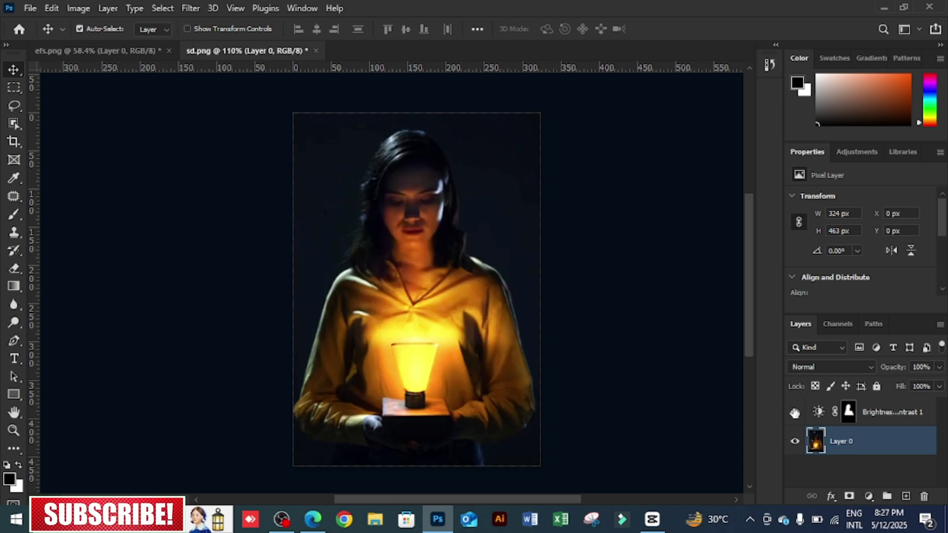
Save a JPEG copy of the lamp portrait as afsf in the Light effect folder.
{"action": "left_click", "coordinate": [28, 9]}
{"action": "left_click", "coordinate": [47, 176]}
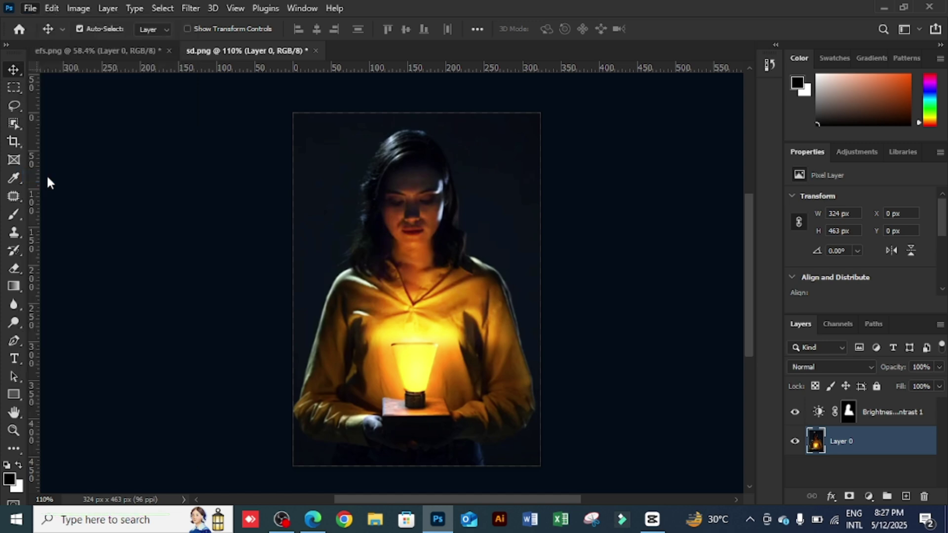
{"action": "left_click", "coordinate": [731, 356]}
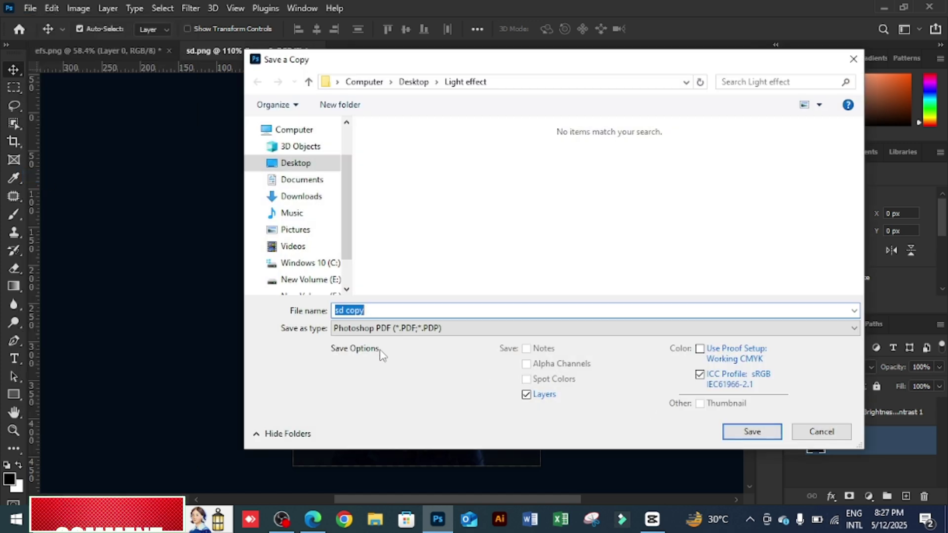
{"action": "left_click", "coordinate": [593, 328]}
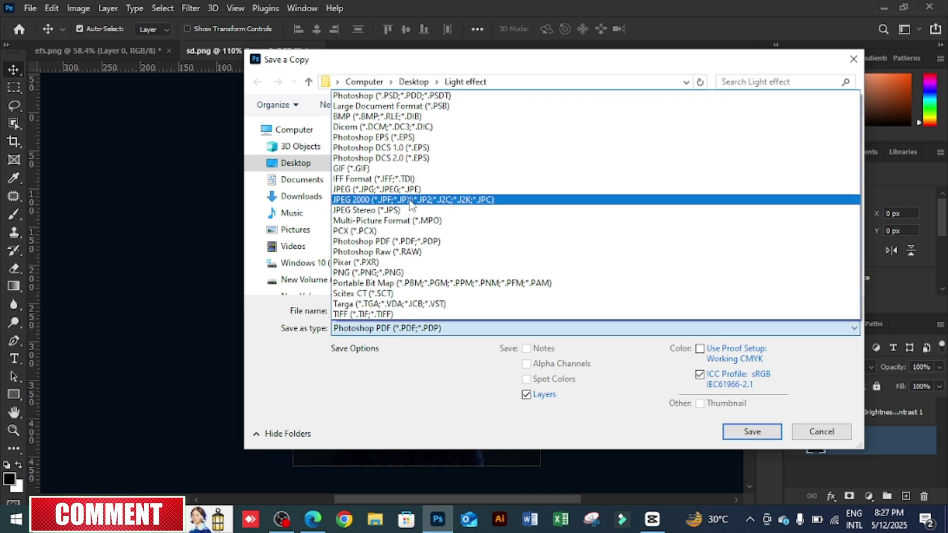
{"action": "left_click", "coordinate": [411, 200]}
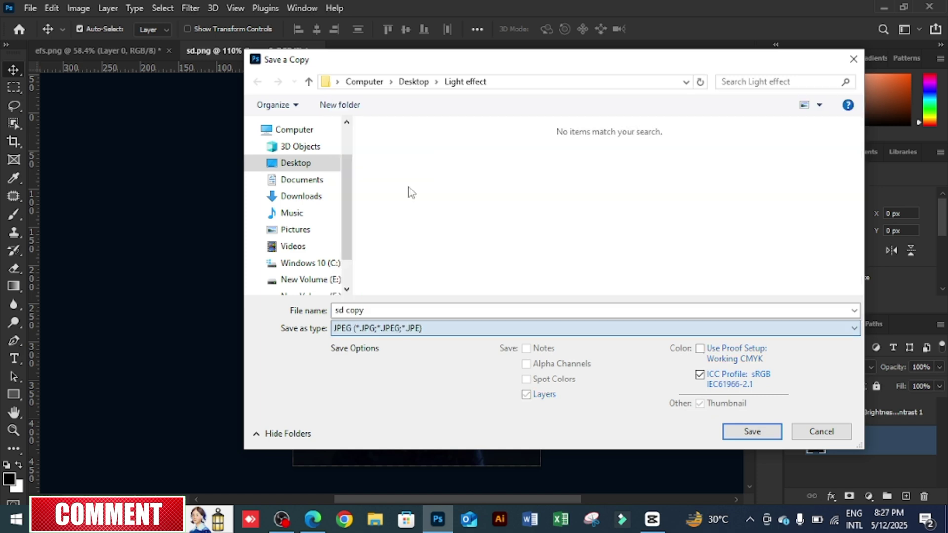
{"action": "left_click", "coordinate": [371, 309]}
{"action": "type", "text": "efff"}
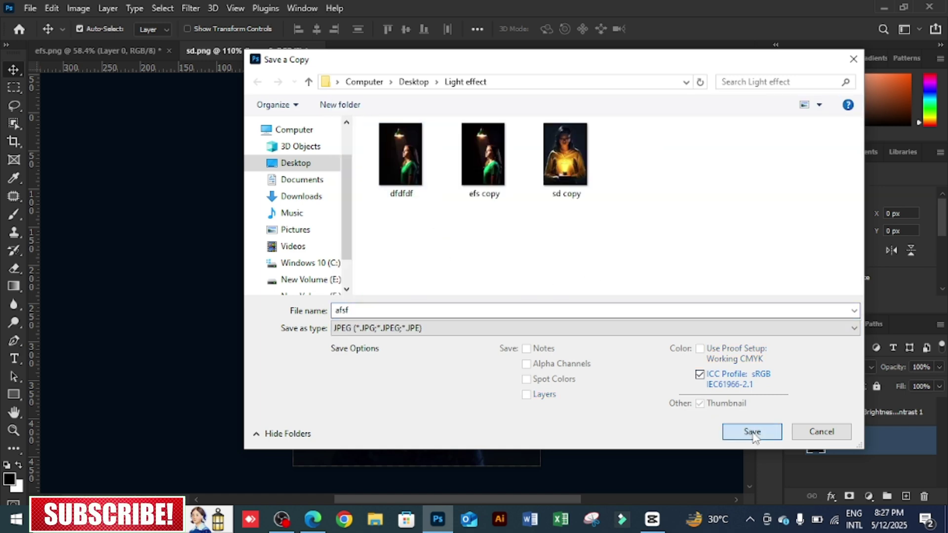
{"action": "left_click", "coordinate": [750, 430]}
{"action": "left_click", "coordinate": [875, 49]}
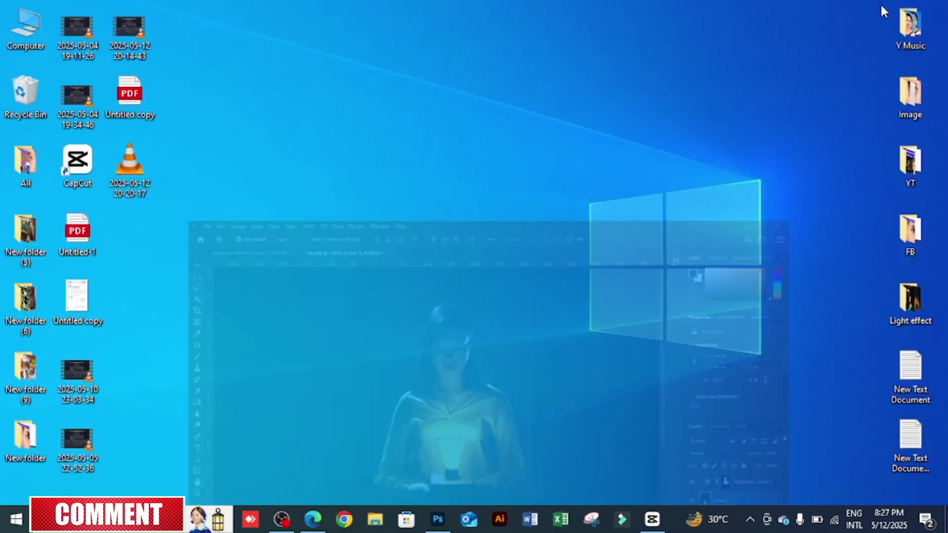
Open the desktop's Light effect folder in File Explorer and preview efs against dfdfdf and sd against sd copy to compare the lighting.
{"action": "left_click", "coordinate": [882, 5]}
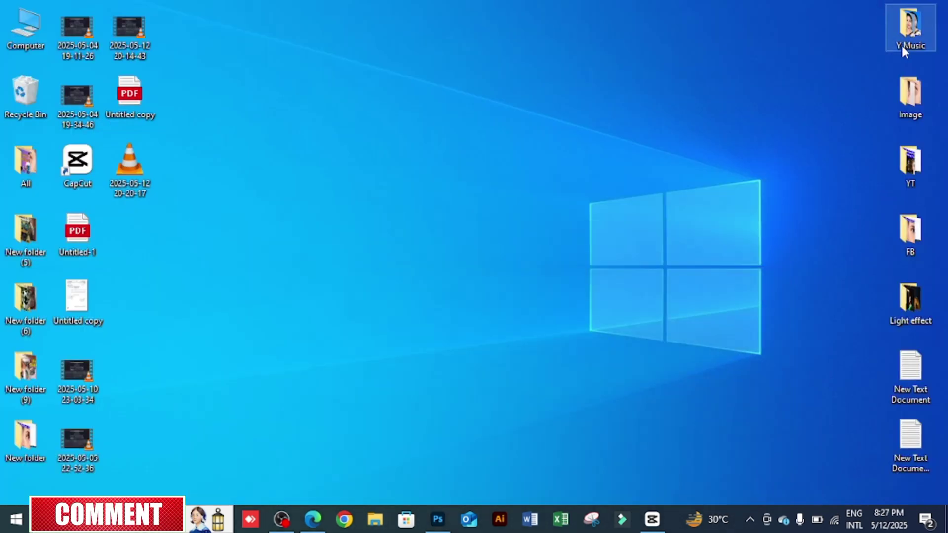
{"action": "double_click", "coordinate": [910, 295]}
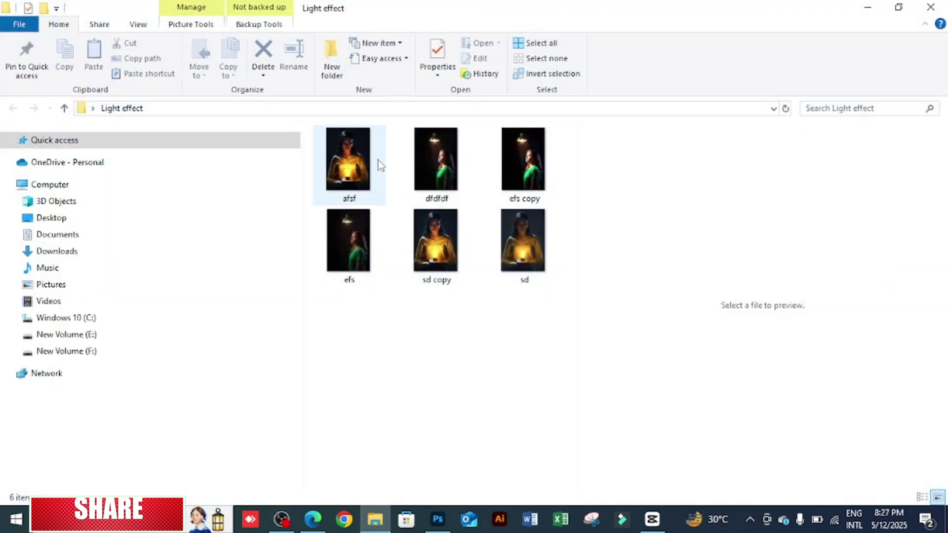
{"action": "left_click", "coordinate": [339, 242]}
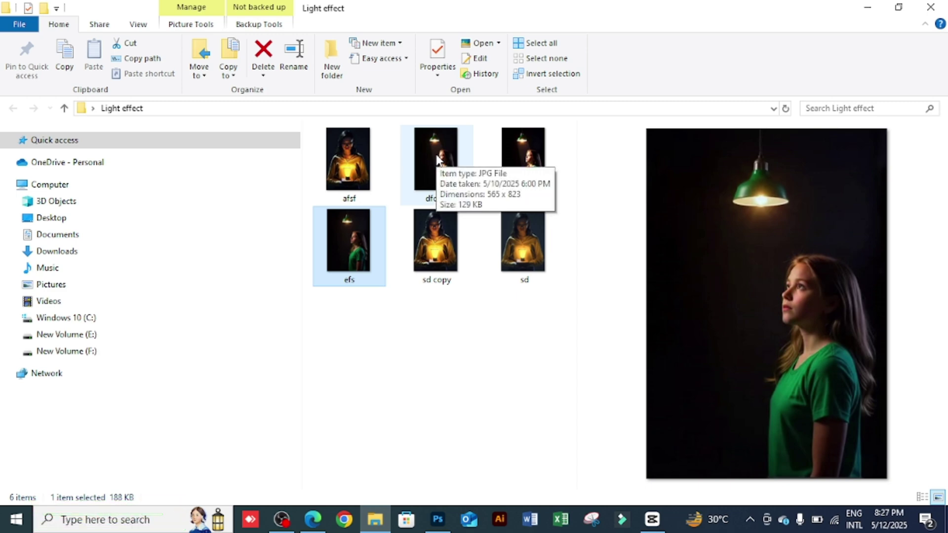
{"action": "left_click", "coordinate": [436, 157]}
{"action": "left_click", "coordinate": [340, 264]}
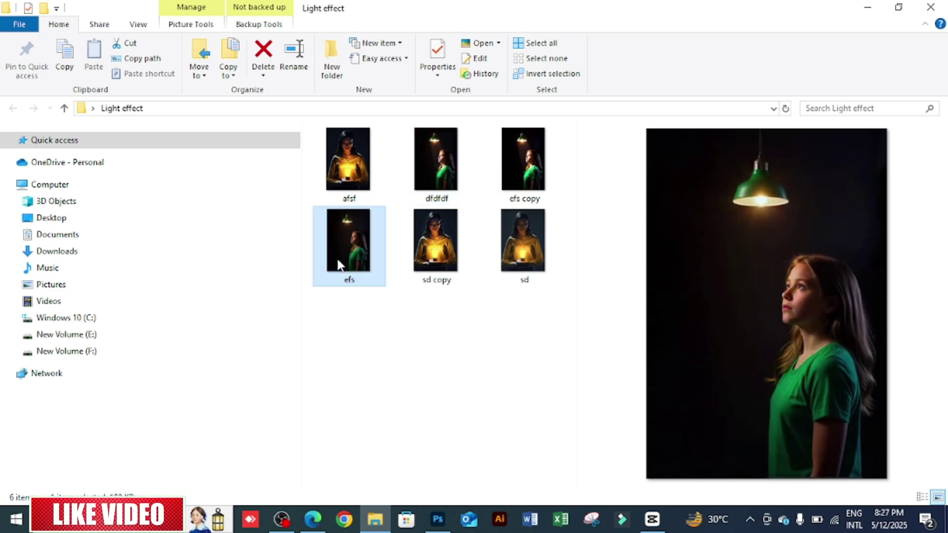
{"action": "left_click", "coordinate": [462, 150]}
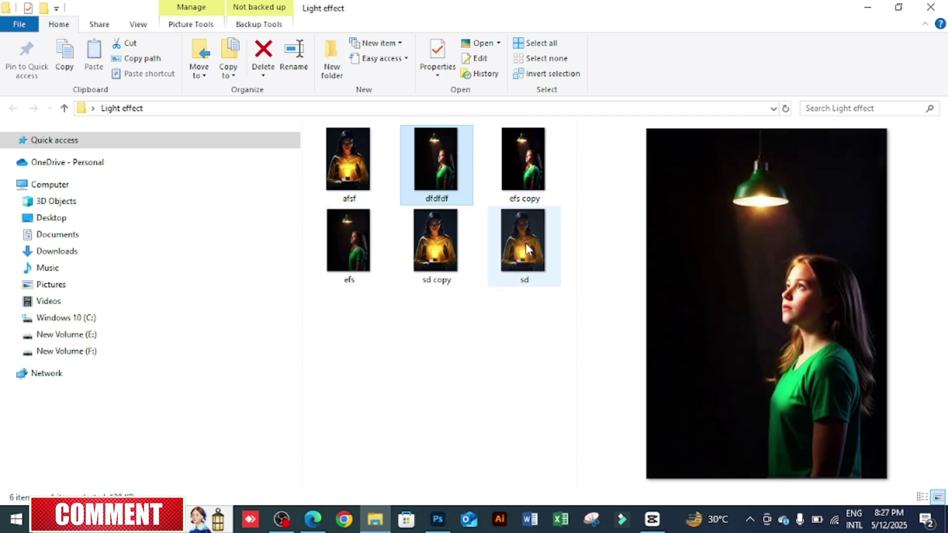
{"action": "left_click", "coordinate": [528, 249]}
{"action": "left_click", "coordinate": [429, 255]}
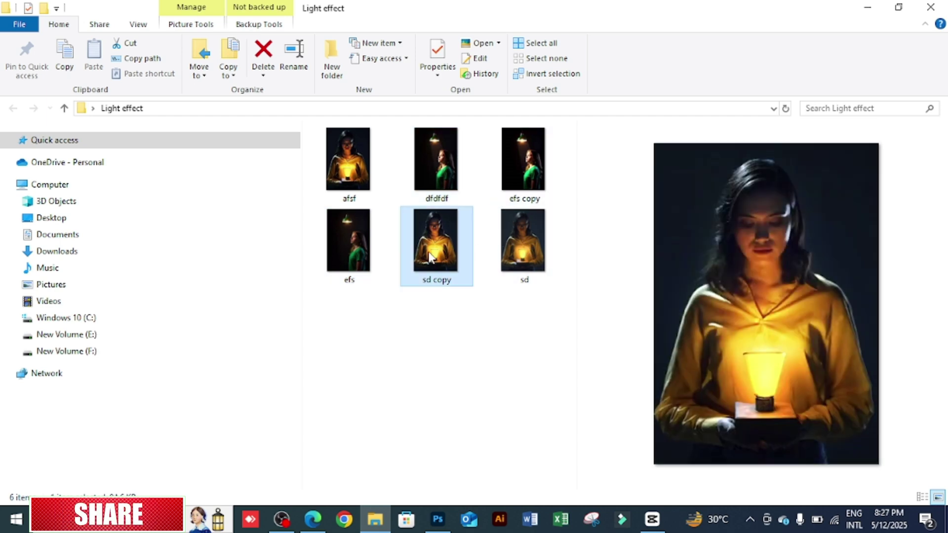